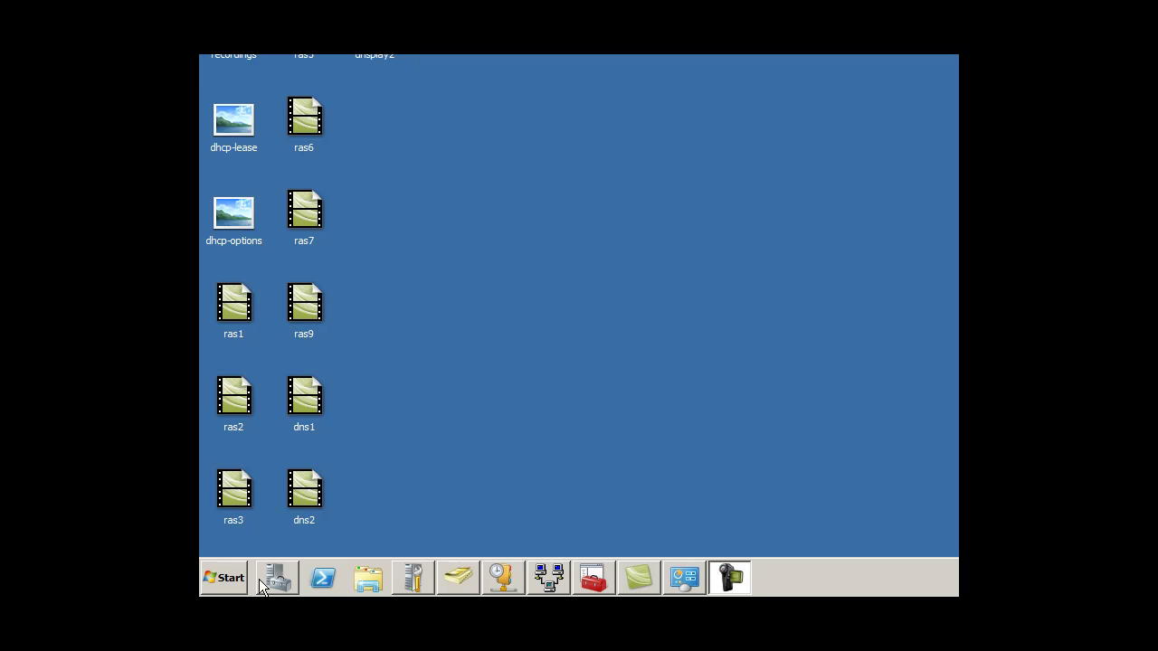
# Launch DNS Manager from Start > Administrative Tools and nudge its window into place
pyautogui.click(231, 582)
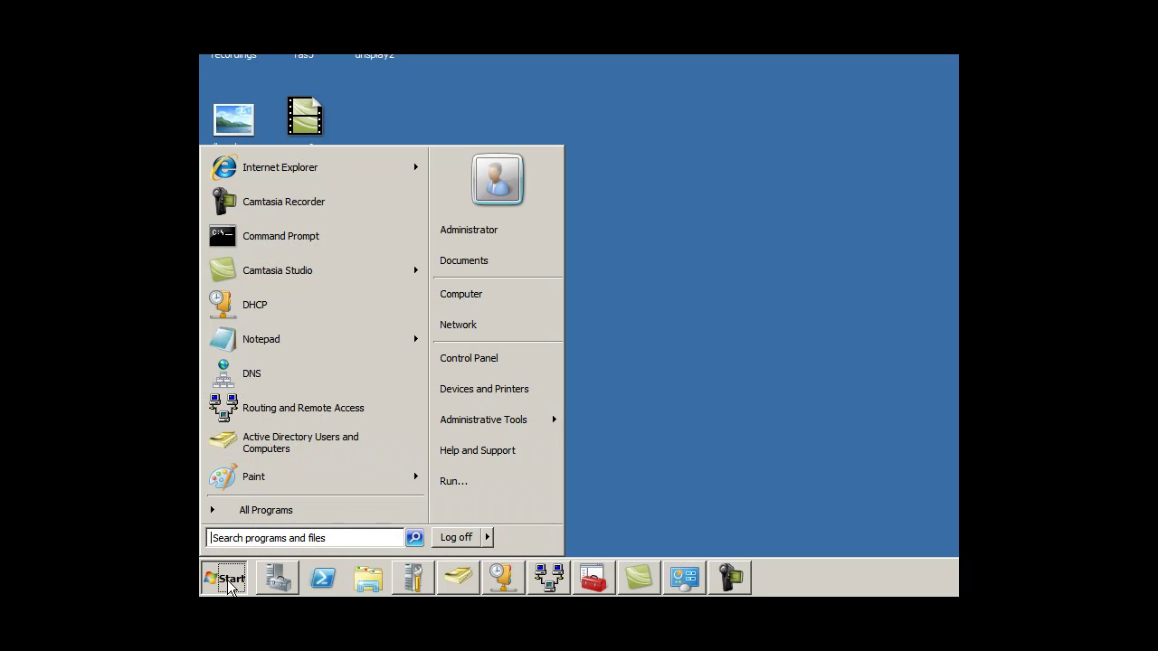
pyautogui.moveTo(485, 425)
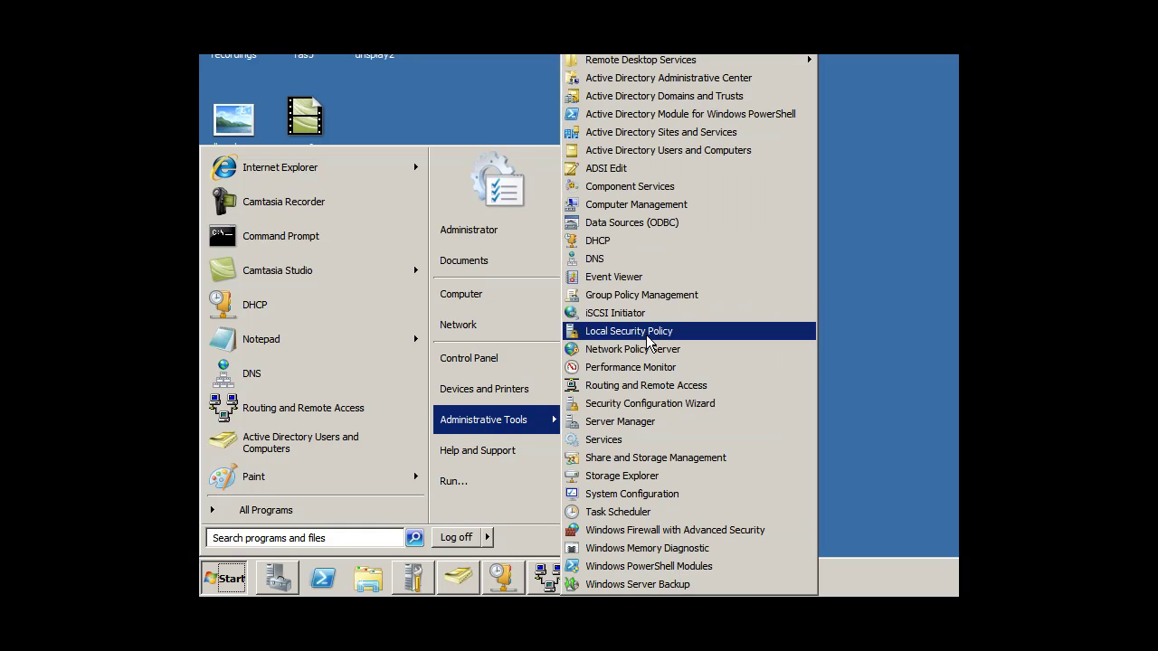
pyautogui.click(626, 261)
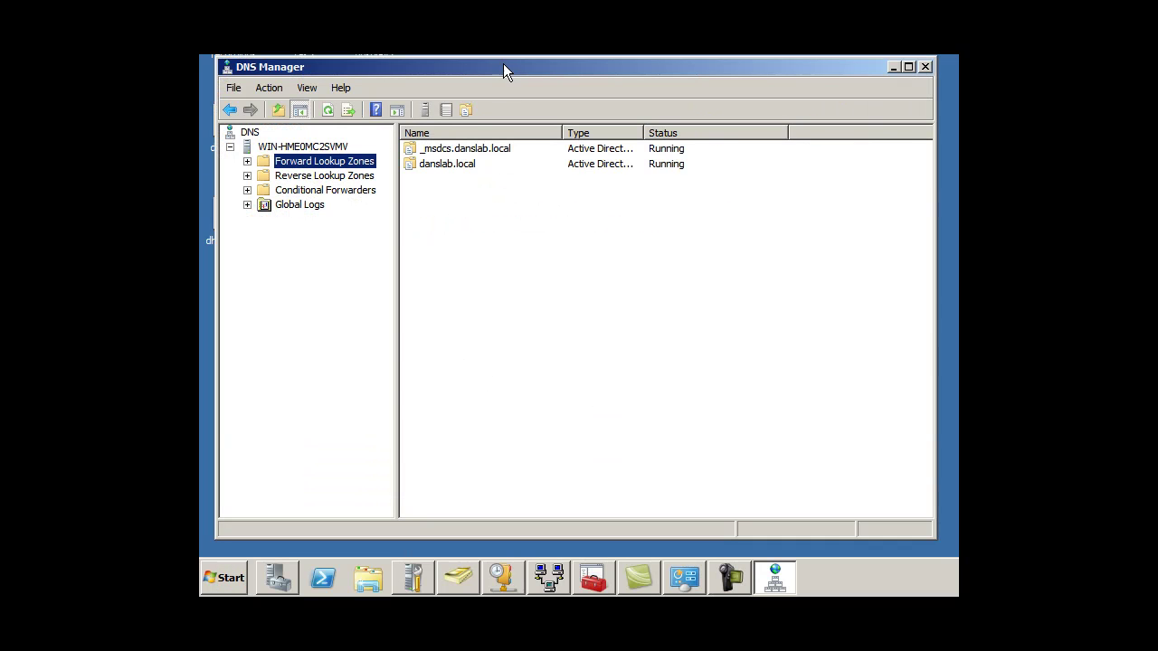
pyautogui.moveTo(503, 63); pyautogui.dragTo(508, 69)
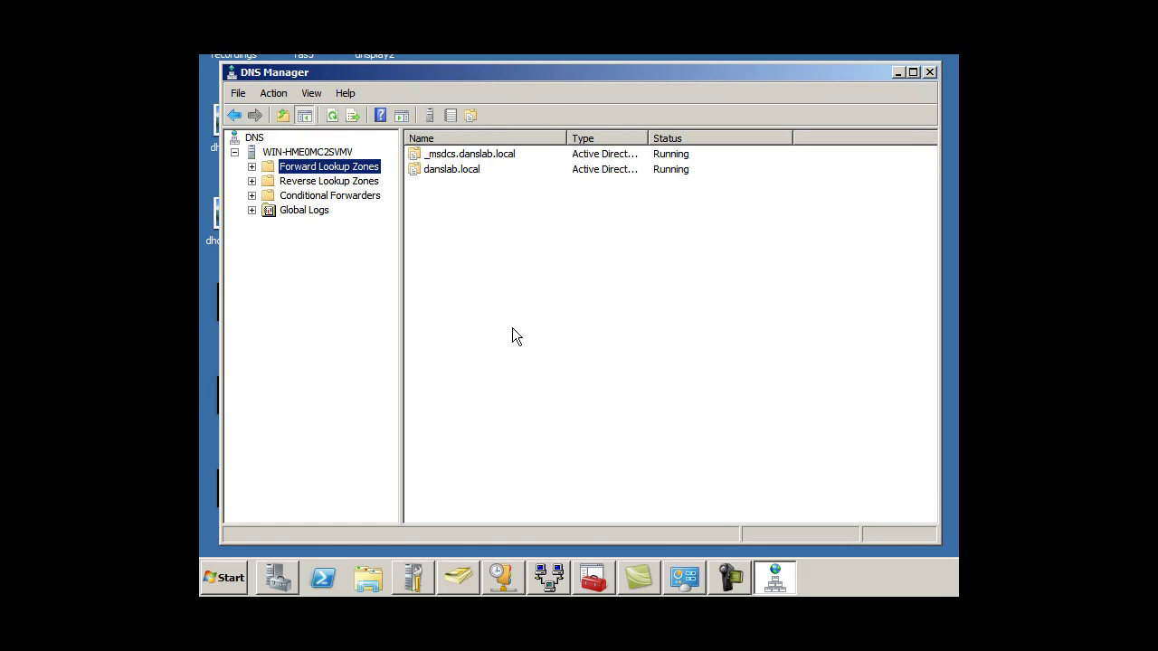
# Start a New Zone on Forward Lookup Zones as a primary zone not stored in Active Directory
pyautogui.rightClick(266, 167)
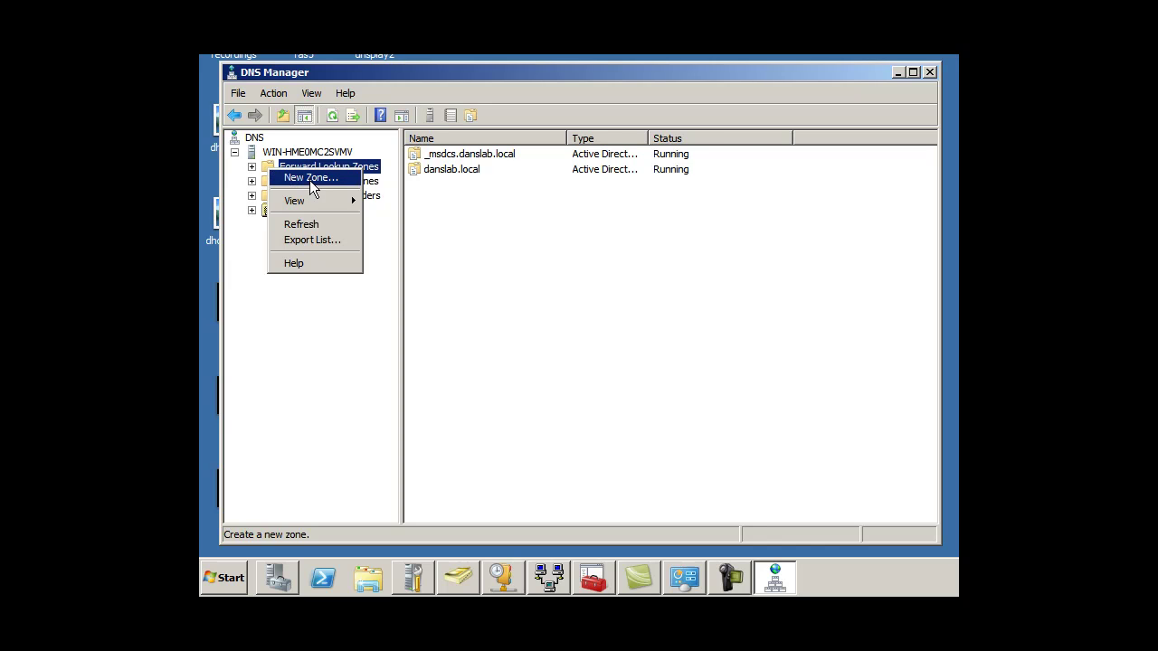
pyautogui.click(309, 179)
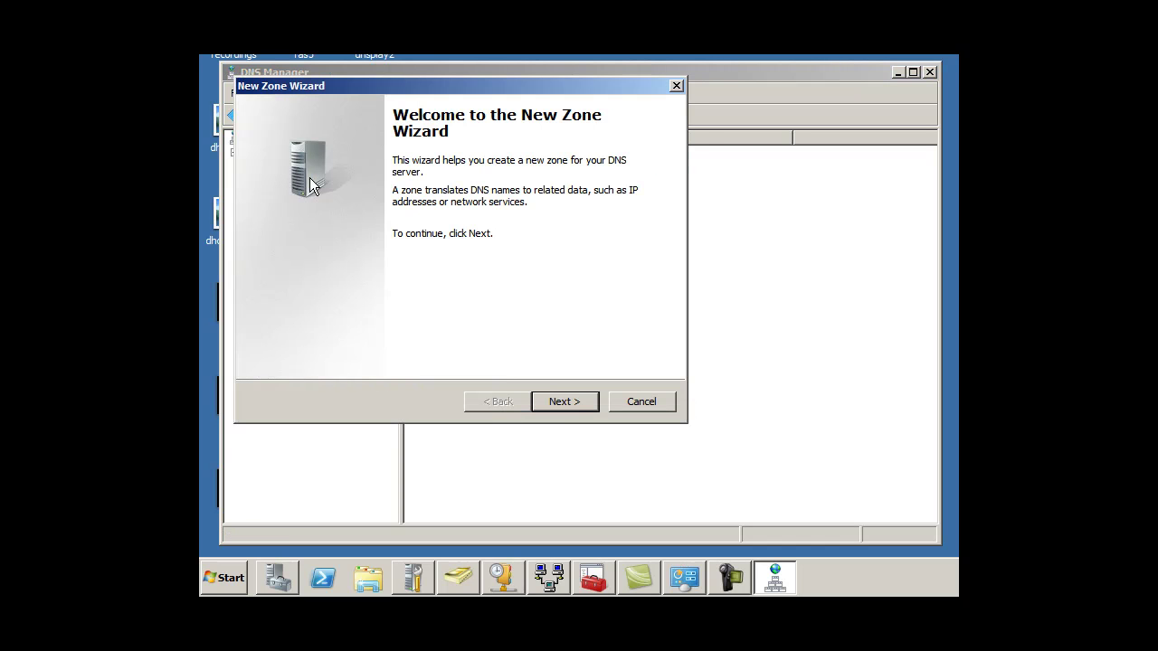
pyautogui.click(563, 403)
pyautogui.moveTo(483, 92); pyautogui.dragTo(556, 130)
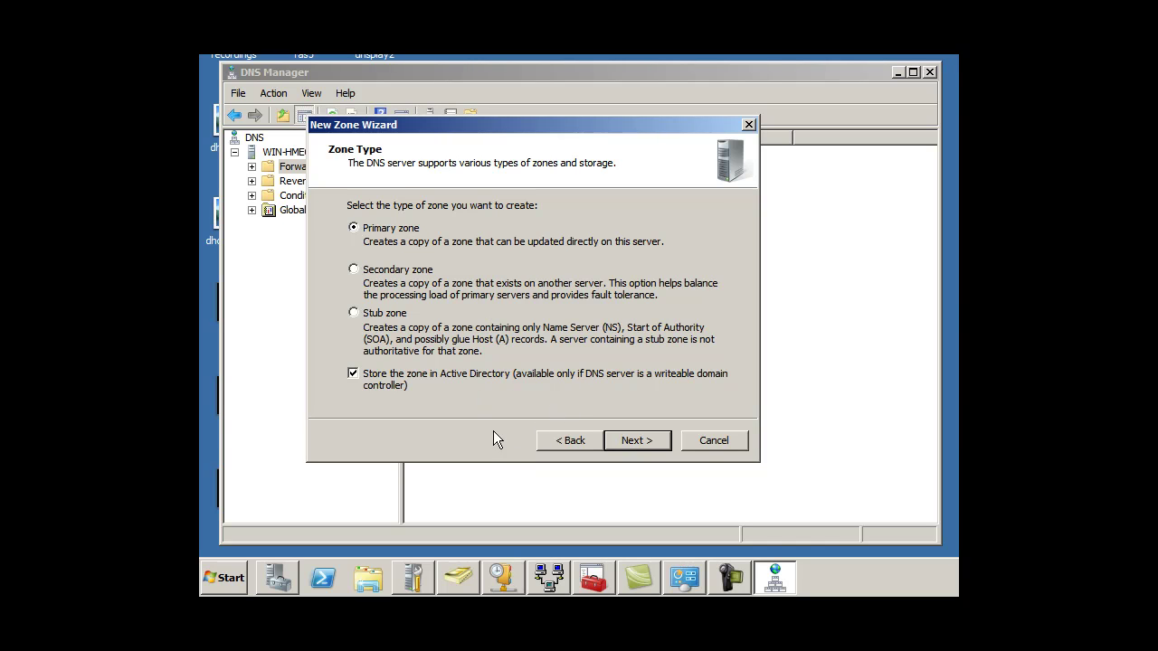
pyautogui.click(353, 375)
pyautogui.click(637, 441)
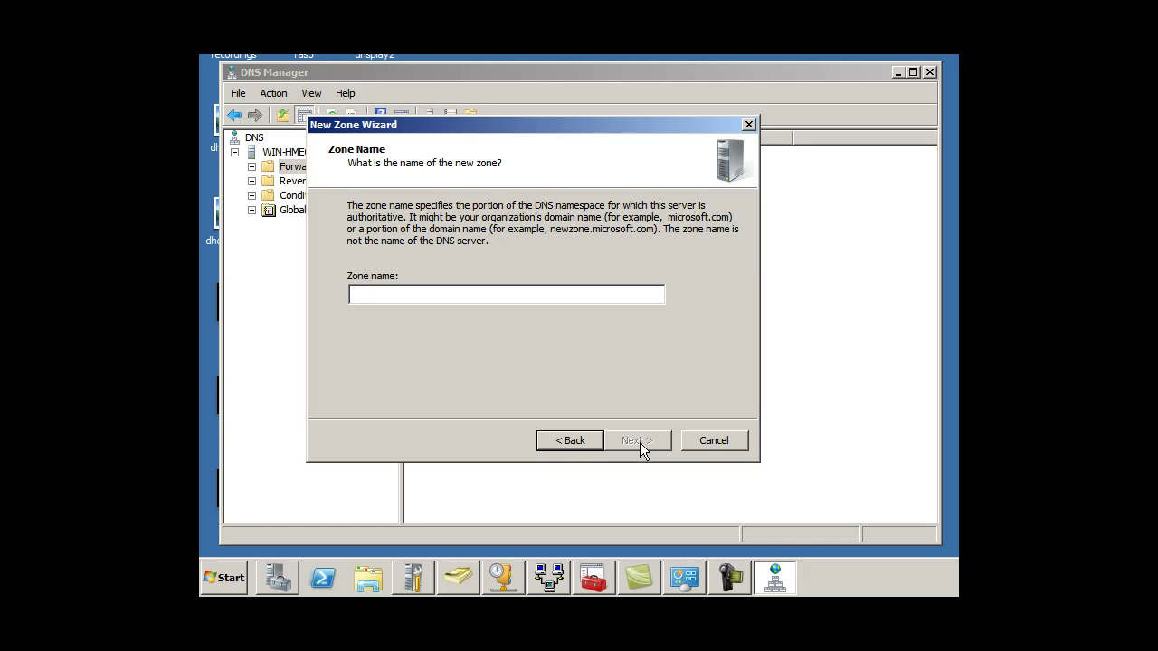
# Name the zone danslaptop.local, keep file danslaptop.local.dns, disallow dynamic updates, and finish
pyautogui.write('danslaptop')
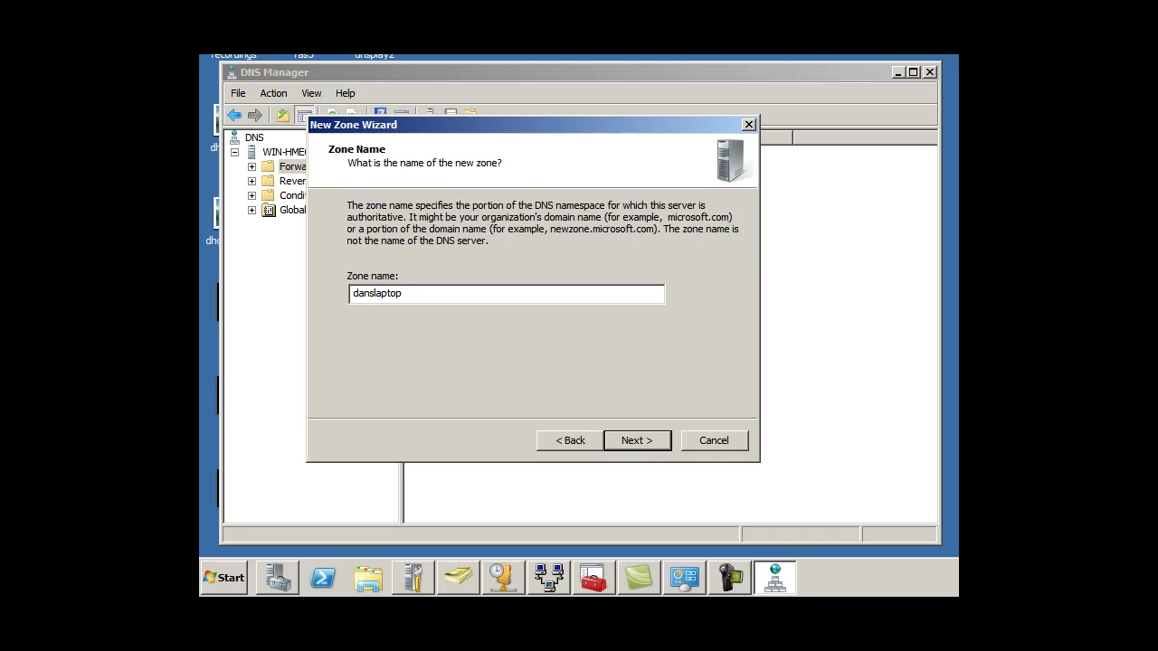
pyautogui.write('.local')
pyautogui.click(638, 441)
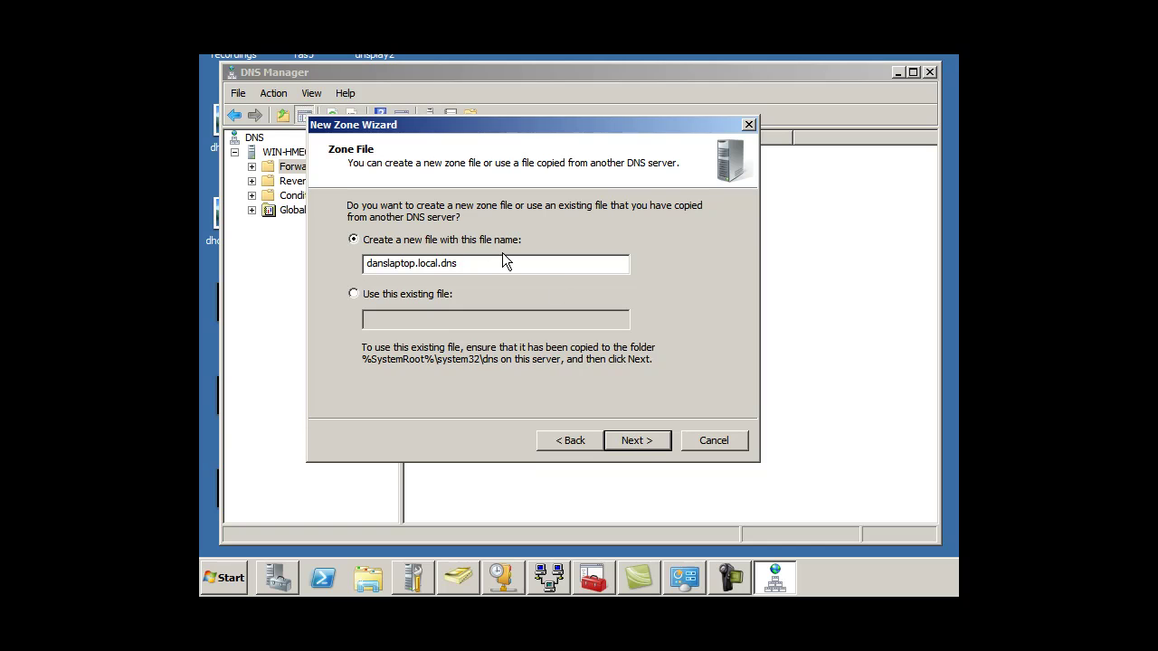
pyautogui.click(642, 440)
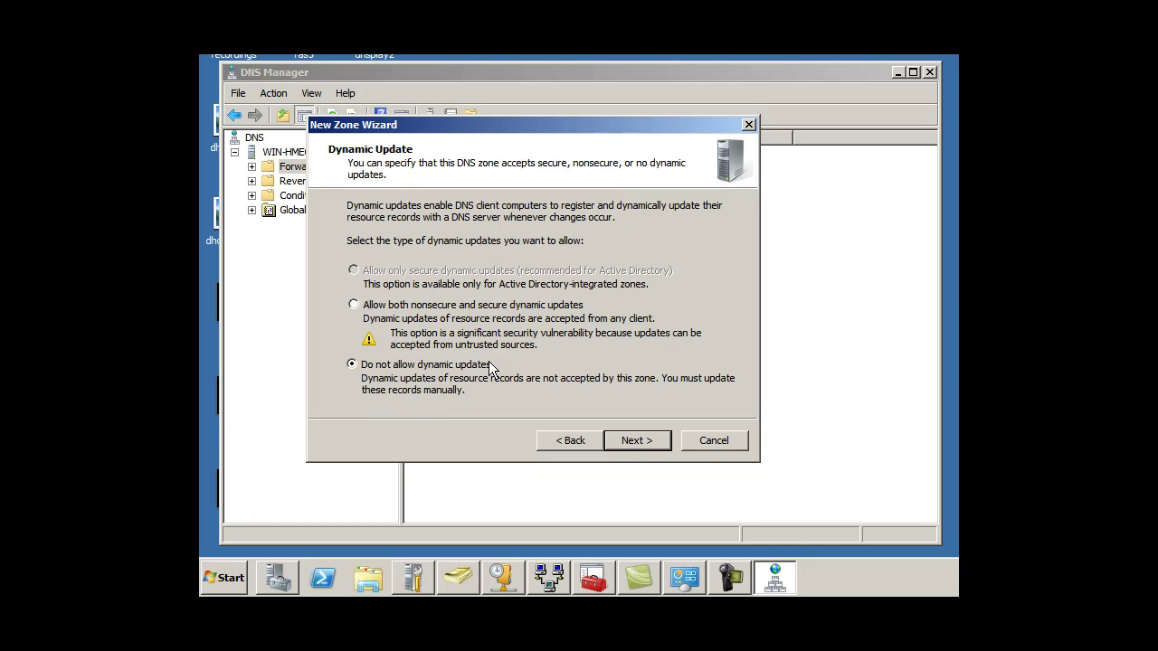
pyautogui.click(639, 439)
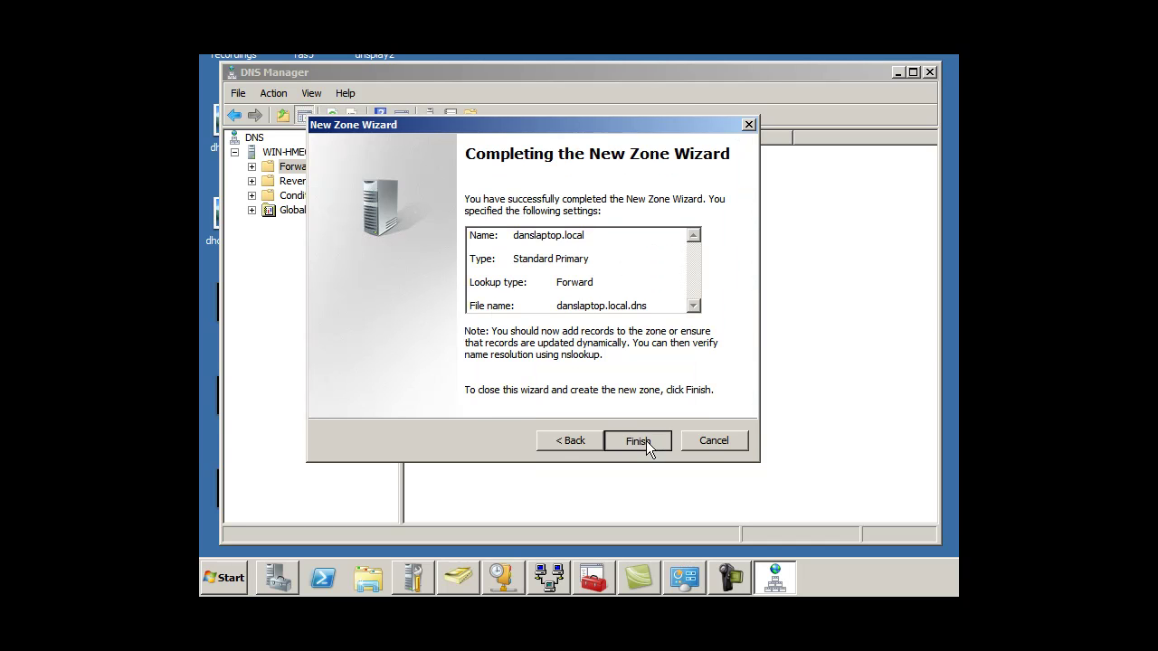
pyautogui.click(646, 441)
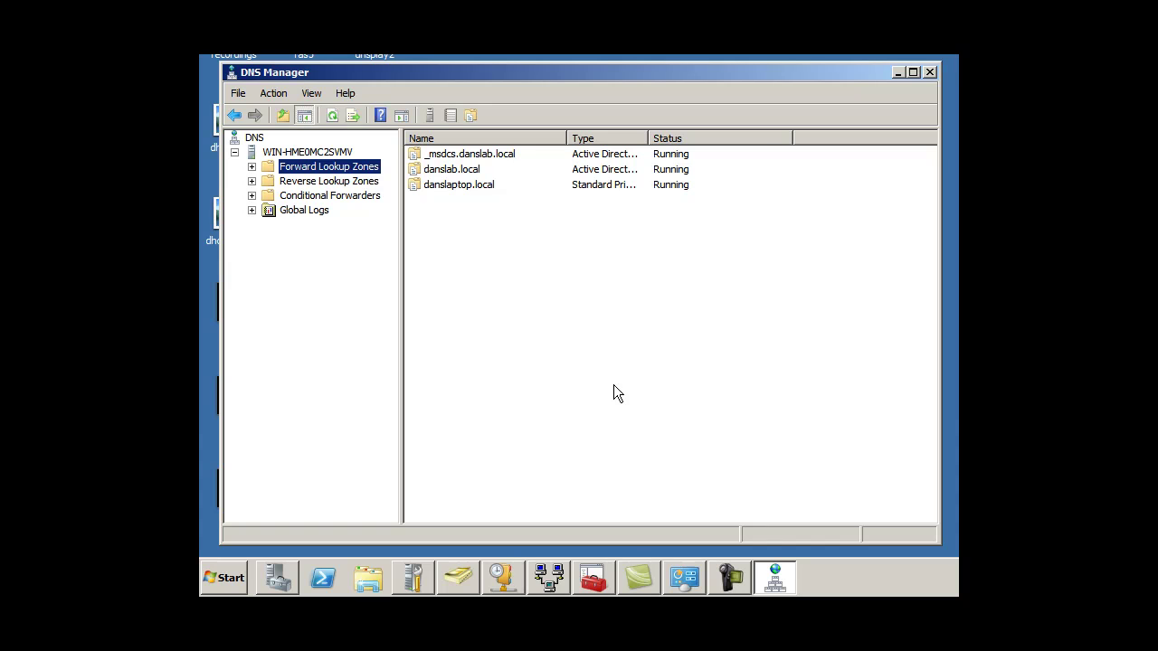
# Expand Forward Lookup Zones, open danslaptop.local, and highlight its SOA and NS records
pyautogui.click(252, 167)
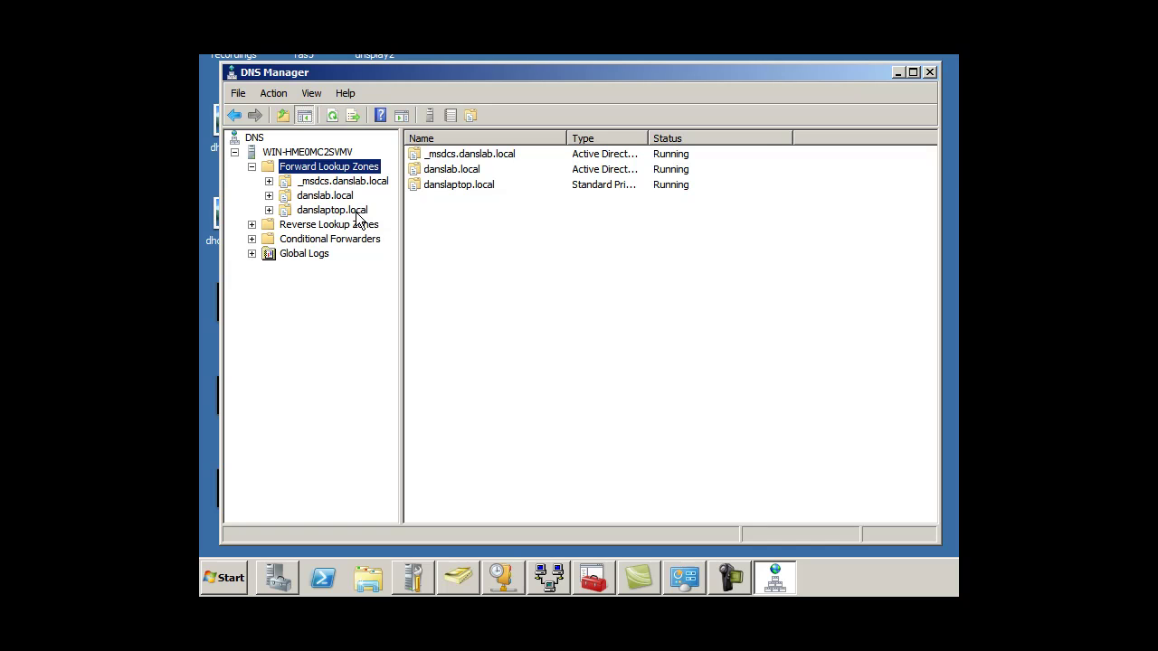
pyautogui.click(285, 211)
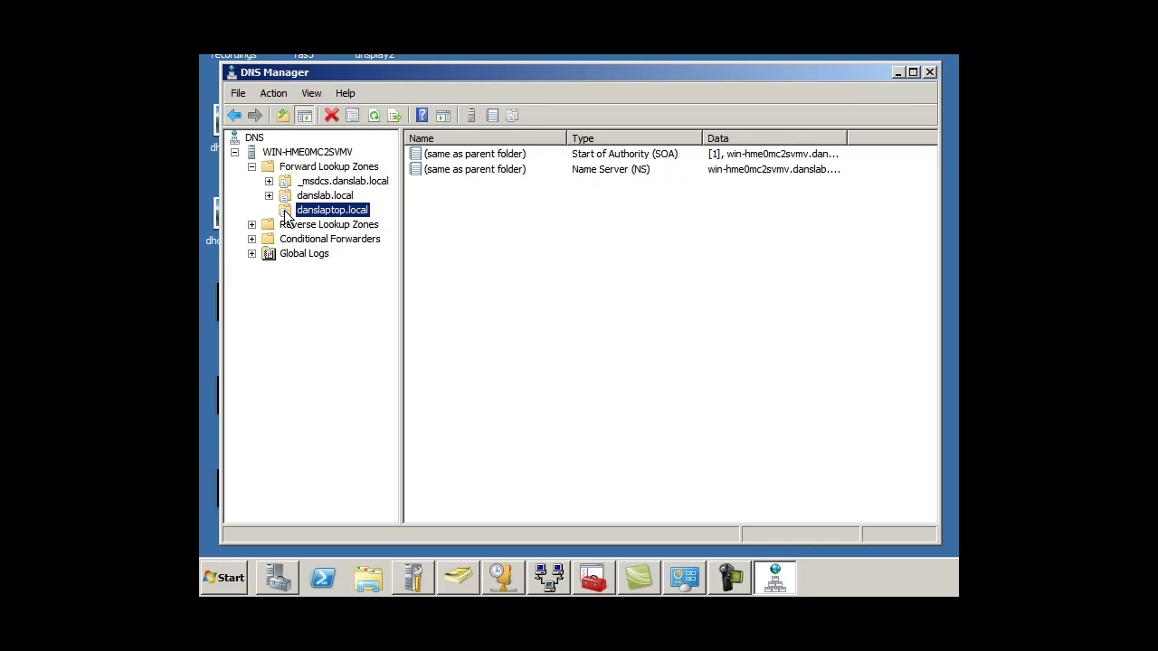
pyautogui.click(615, 156)
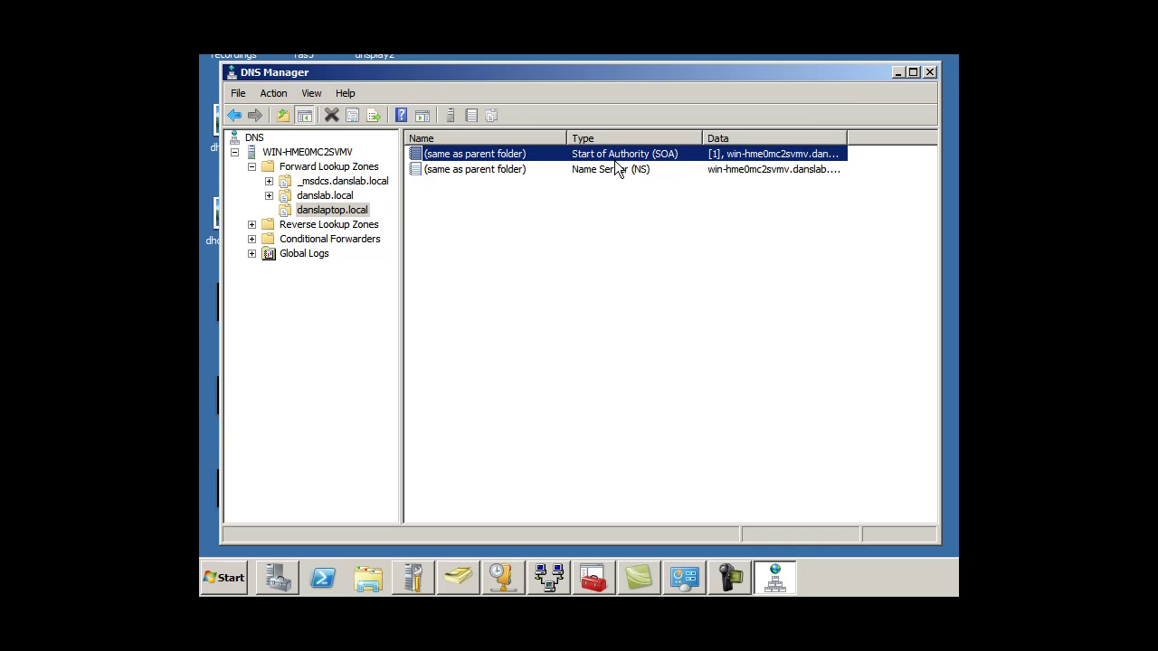
pyautogui.click(614, 171)
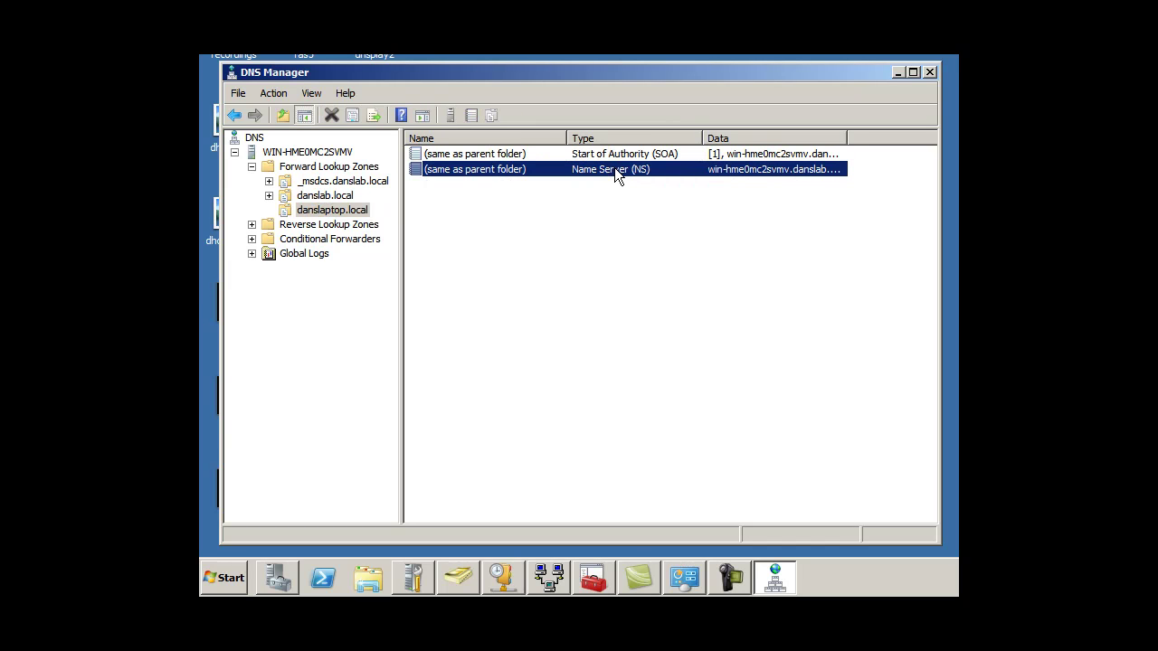
pyautogui.click(574, 253)
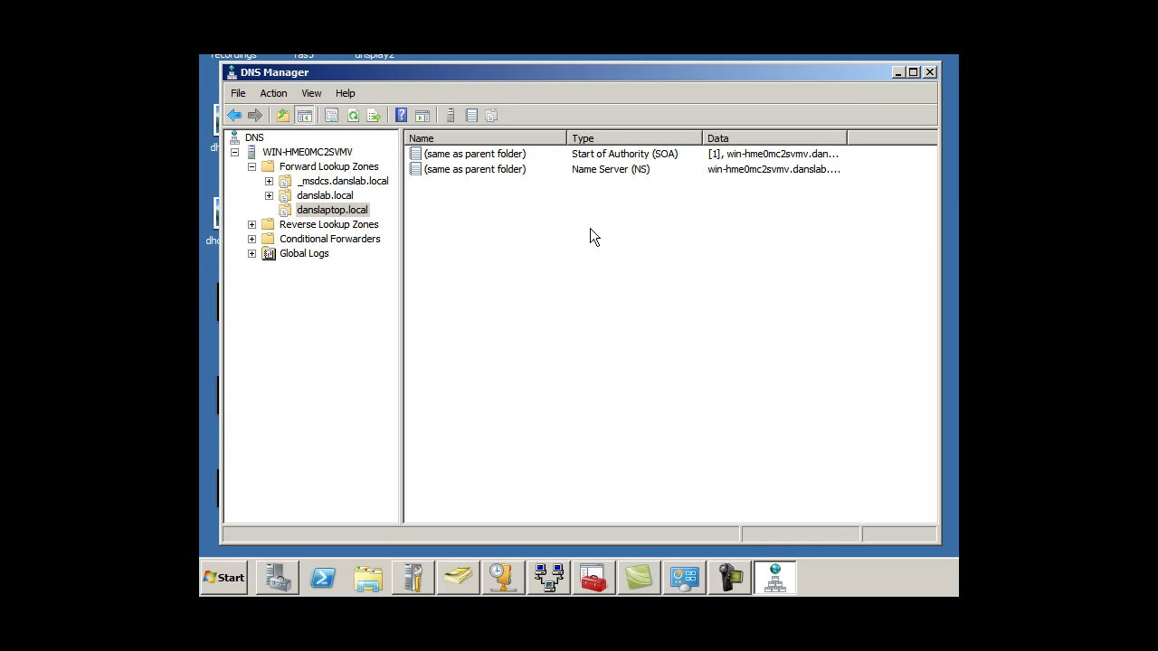
pyautogui.click(603, 171)
pyautogui.click(580, 291)
# Add a parent-folder Host (A) record for 192.168.1.102 to danslaptop.local and check it
pyautogui.rightClick(601, 228)
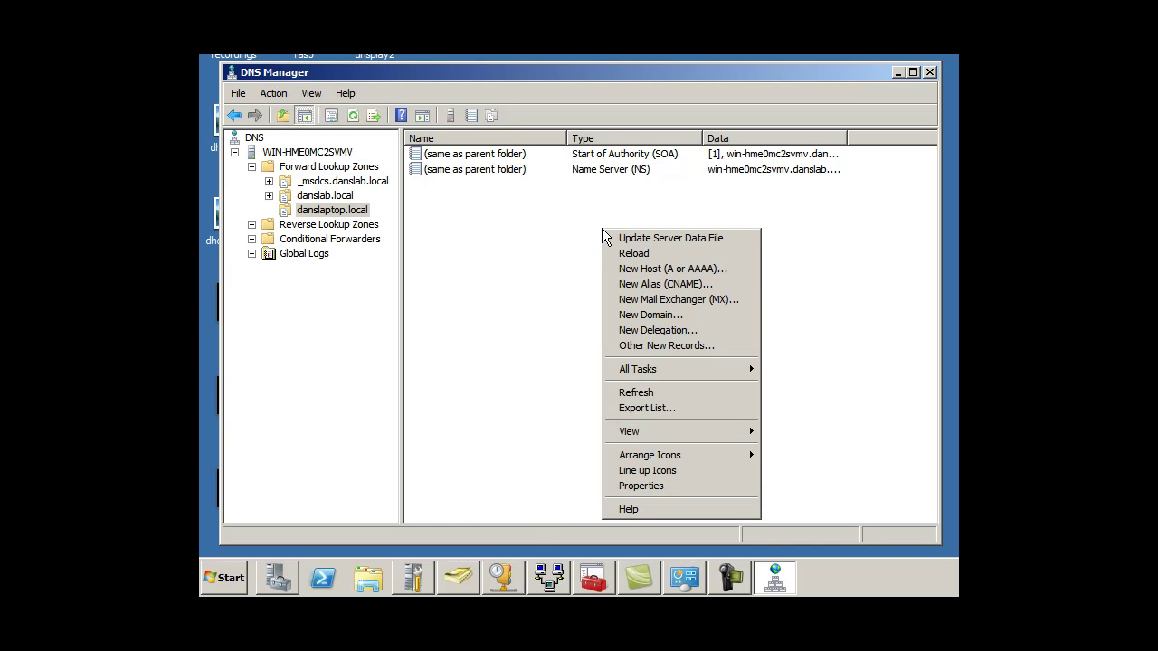
pyautogui.click(651, 269)
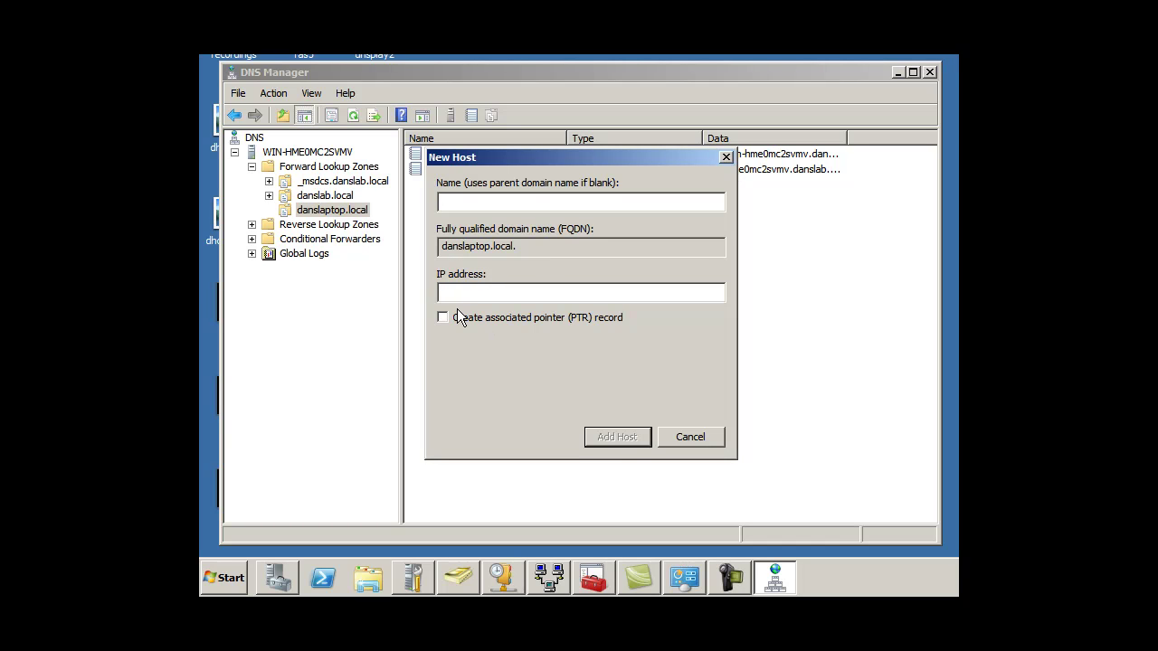
pyautogui.write('192.168.1.102')
pyautogui.click(612, 439)
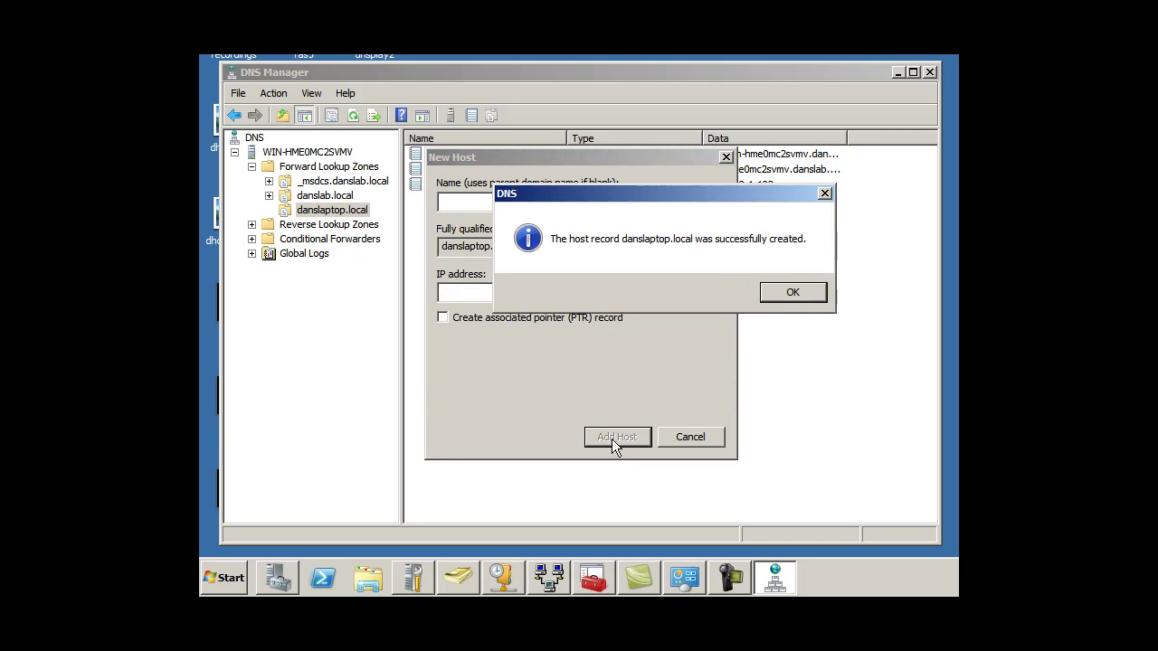
pyautogui.click(790, 294)
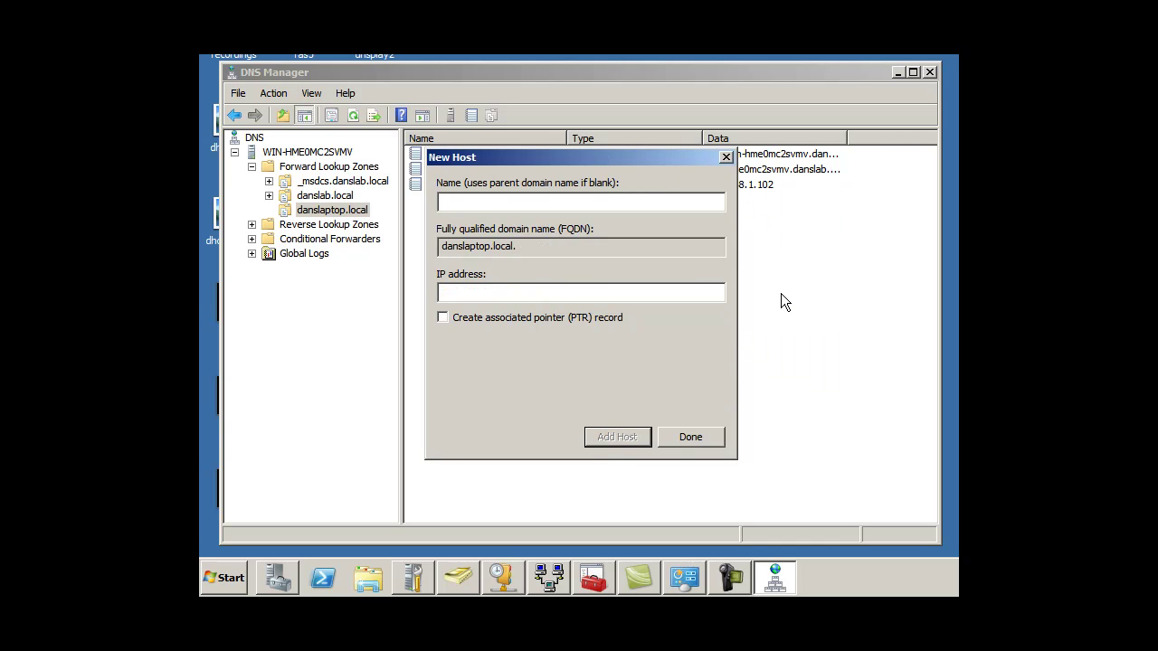
pyautogui.click(701, 439)
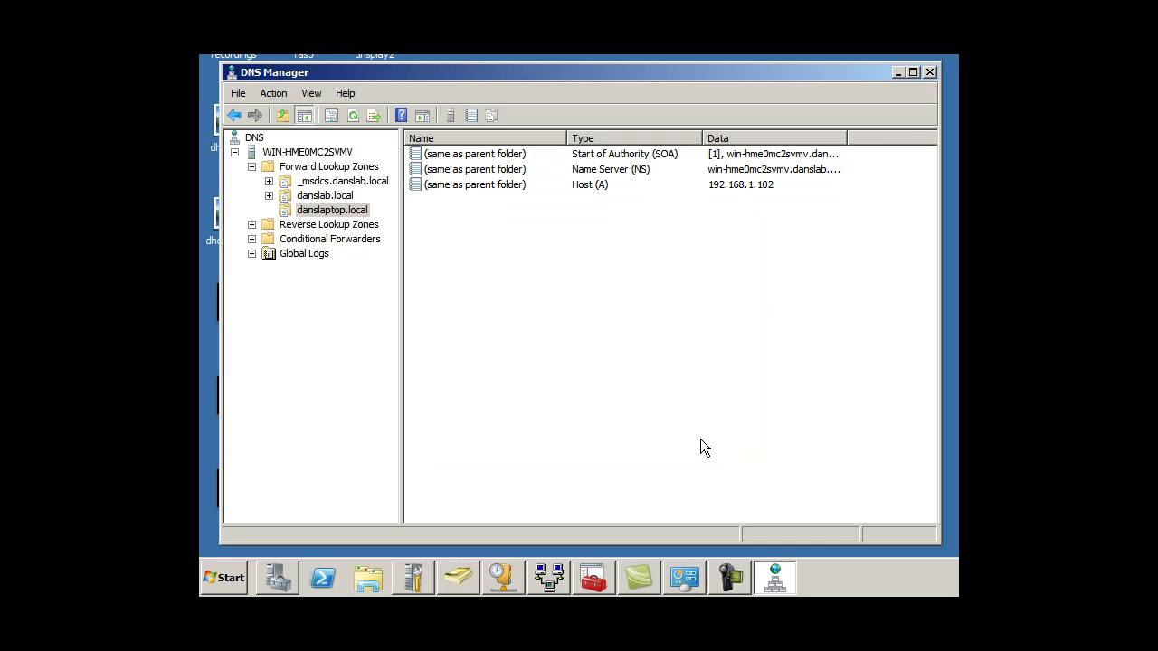
pyautogui.click(594, 187)
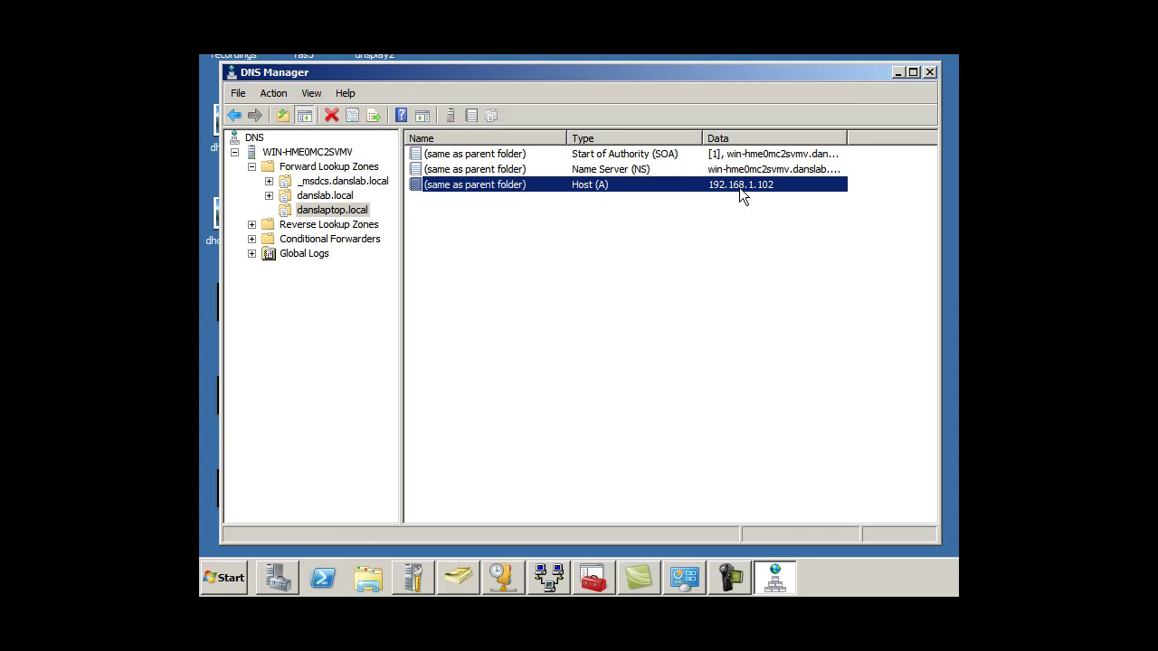
pyautogui.click(736, 287)
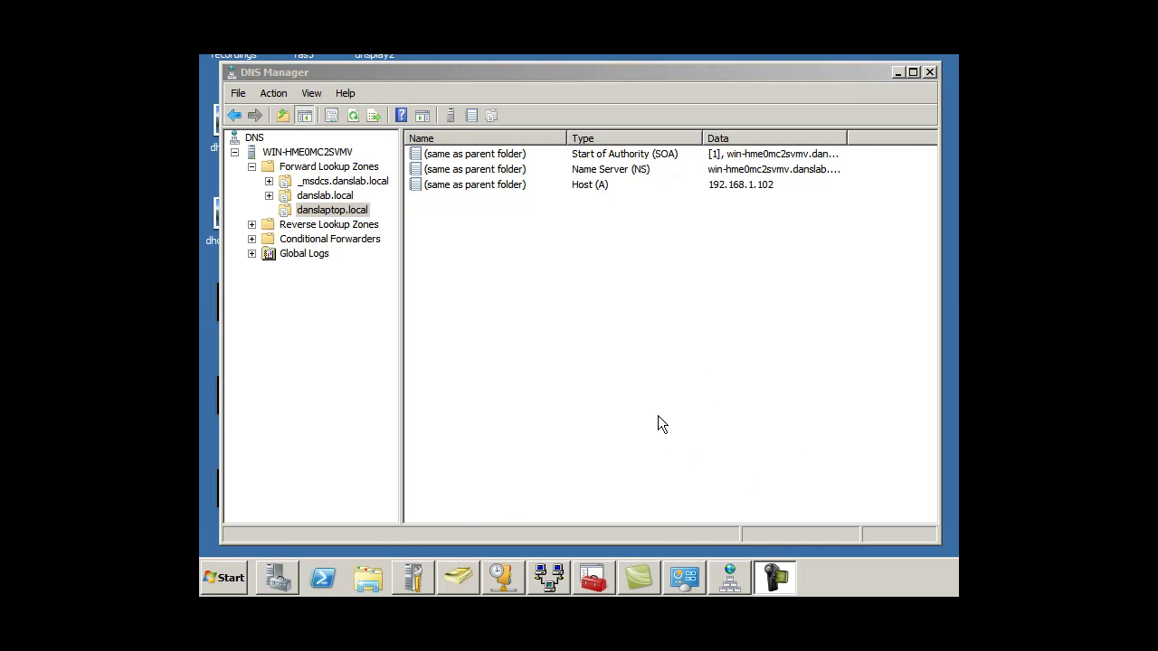
pyautogui.click(230, 582)
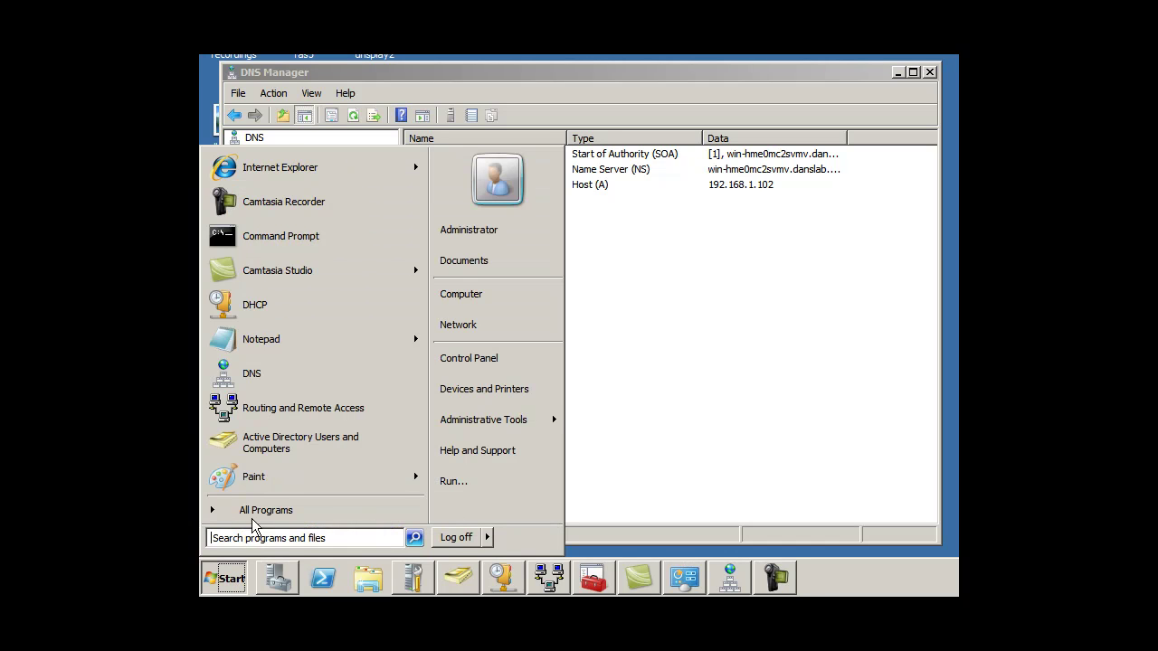
pyautogui.click(261, 170)
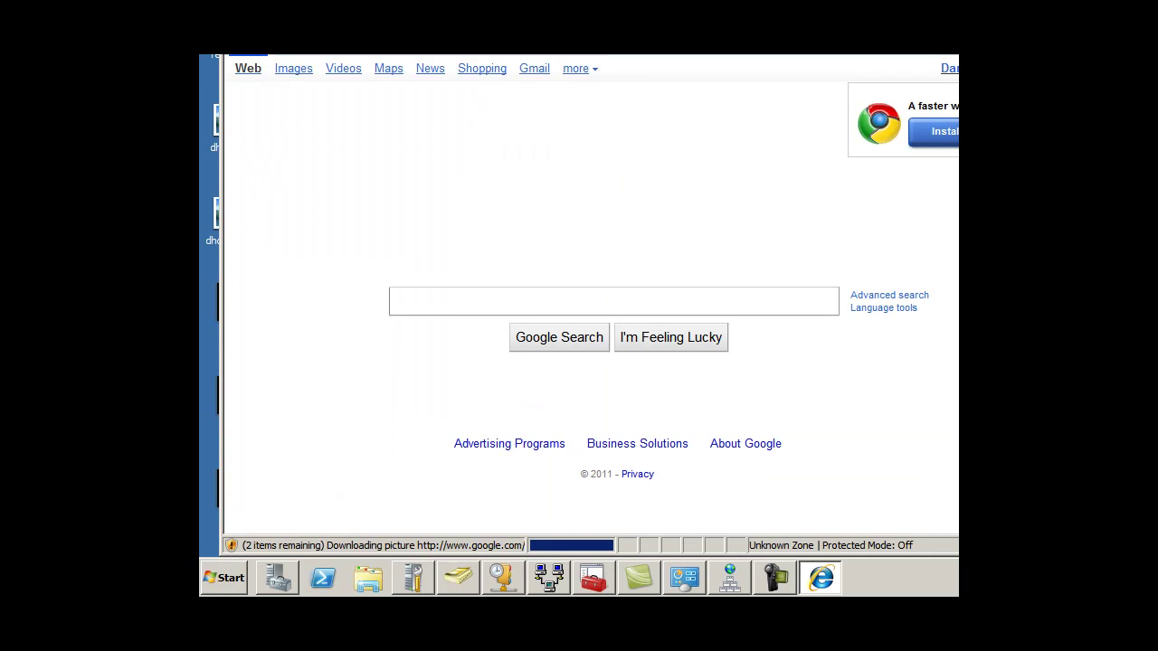
pyautogui.press('F11')
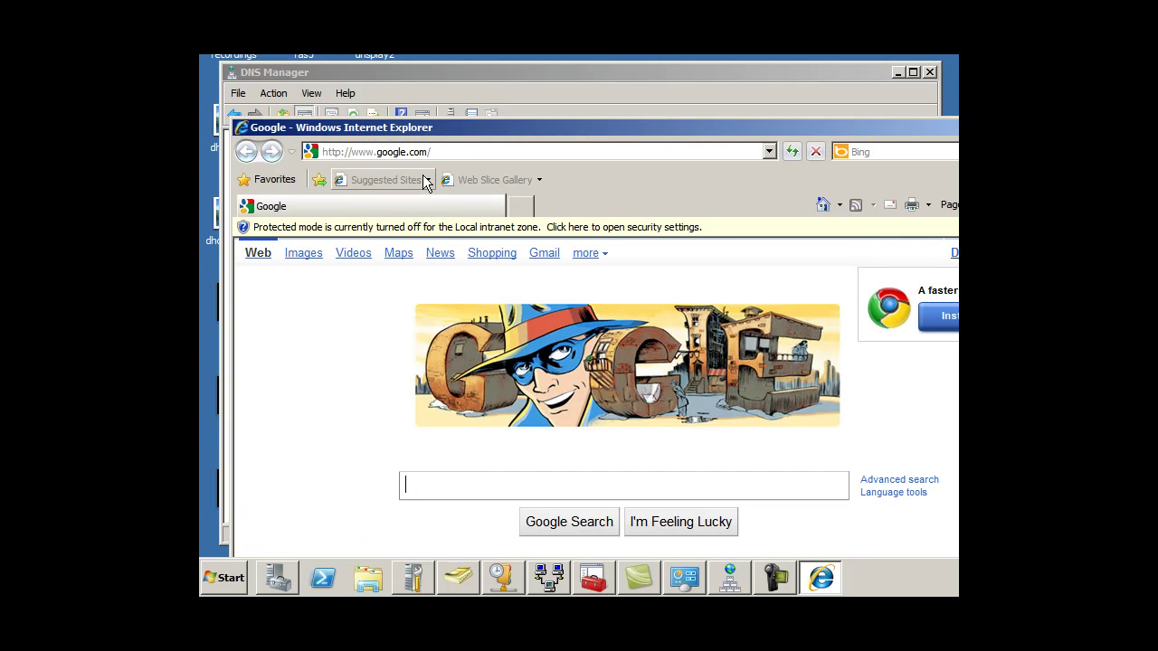
pyautogui.click(425, 152)
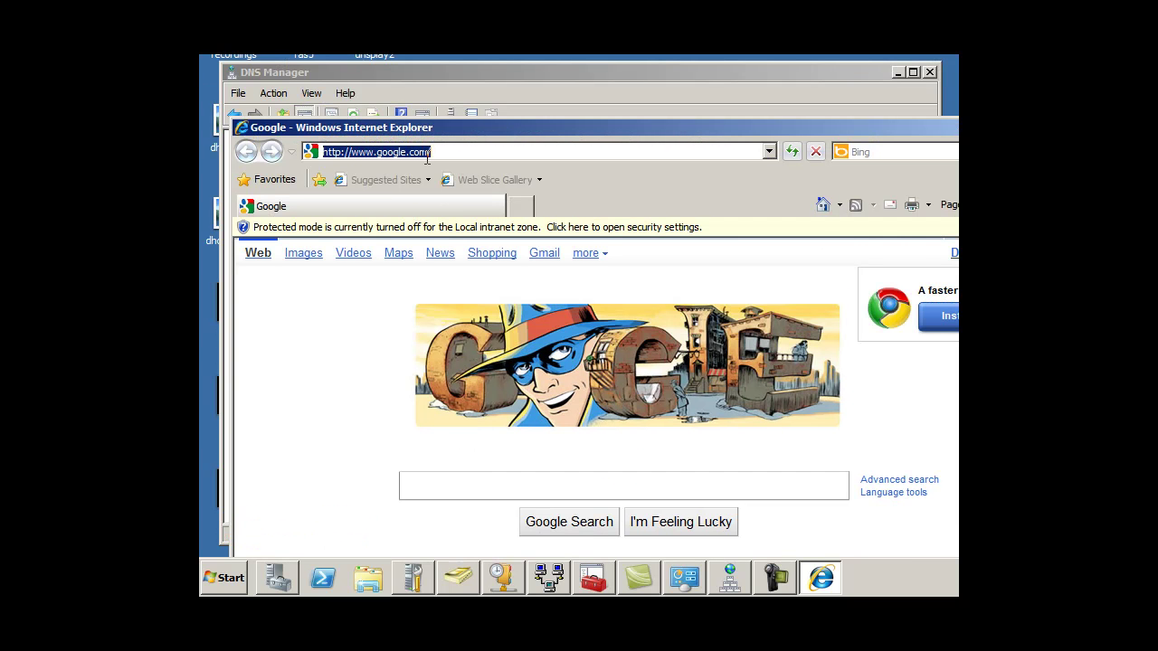
pyautogui.write('dans')
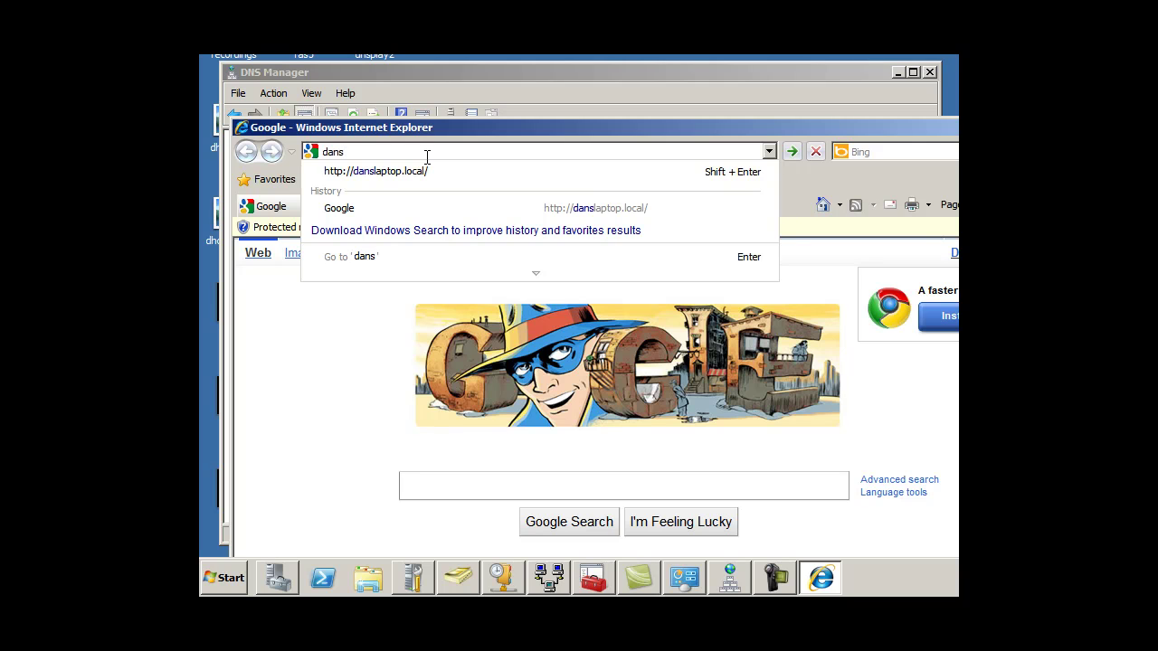
pyautogui.press('Down')
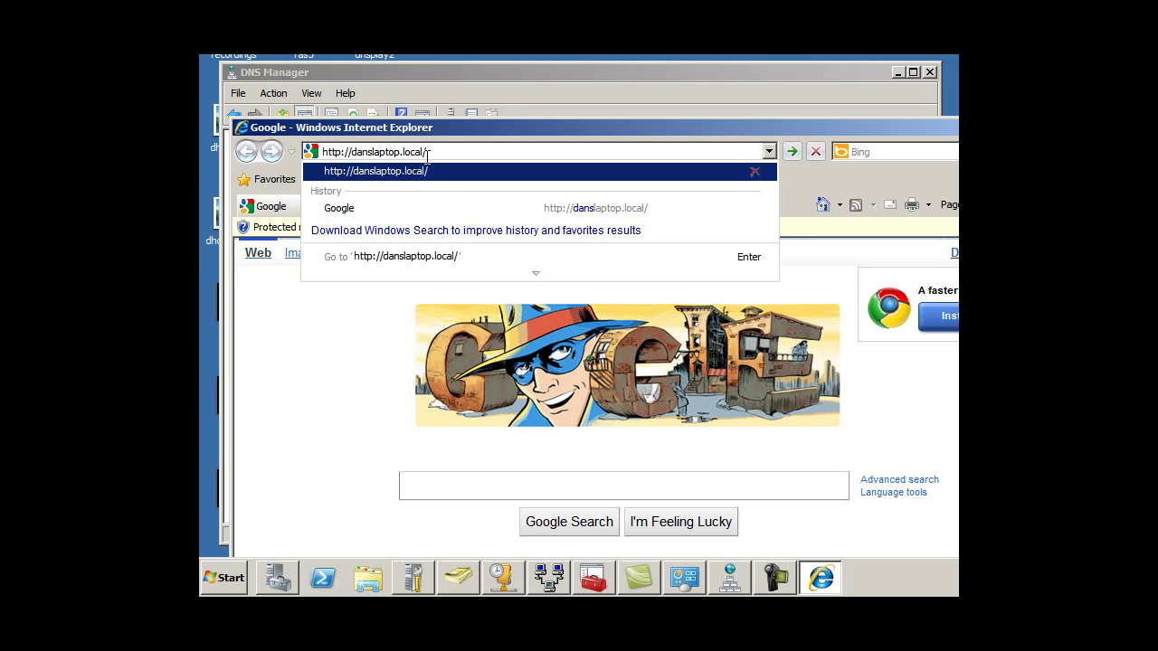
pyautogui.press('Return')
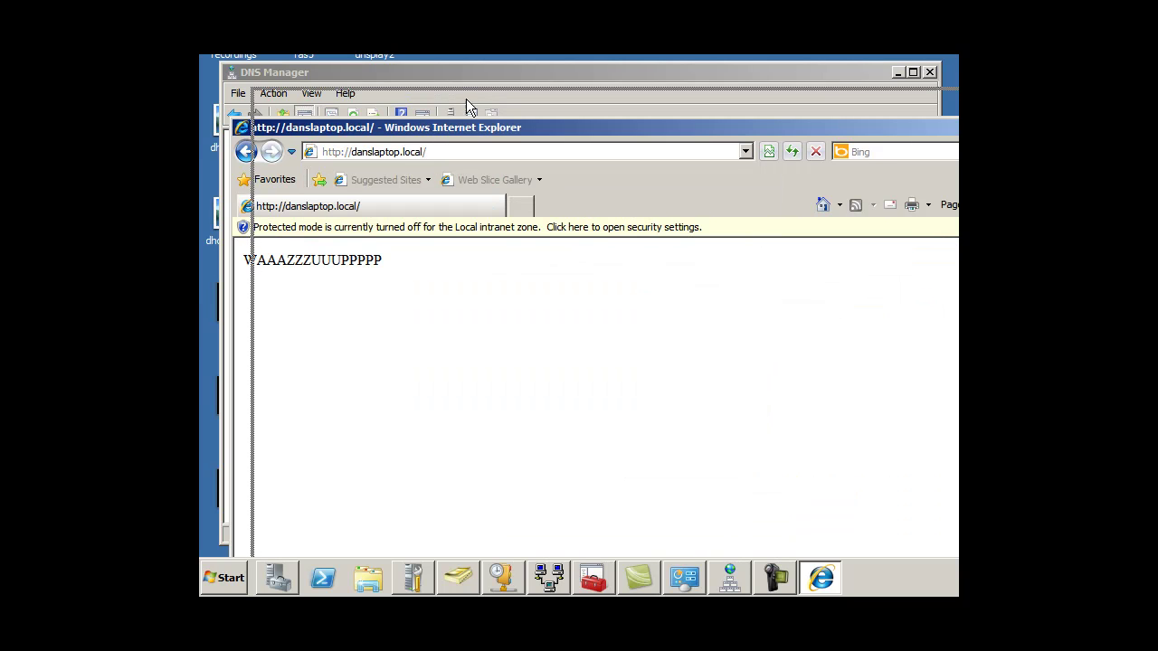
pyautogui.moveTo(460, 100); pyautogui.dragTo(461, 100)
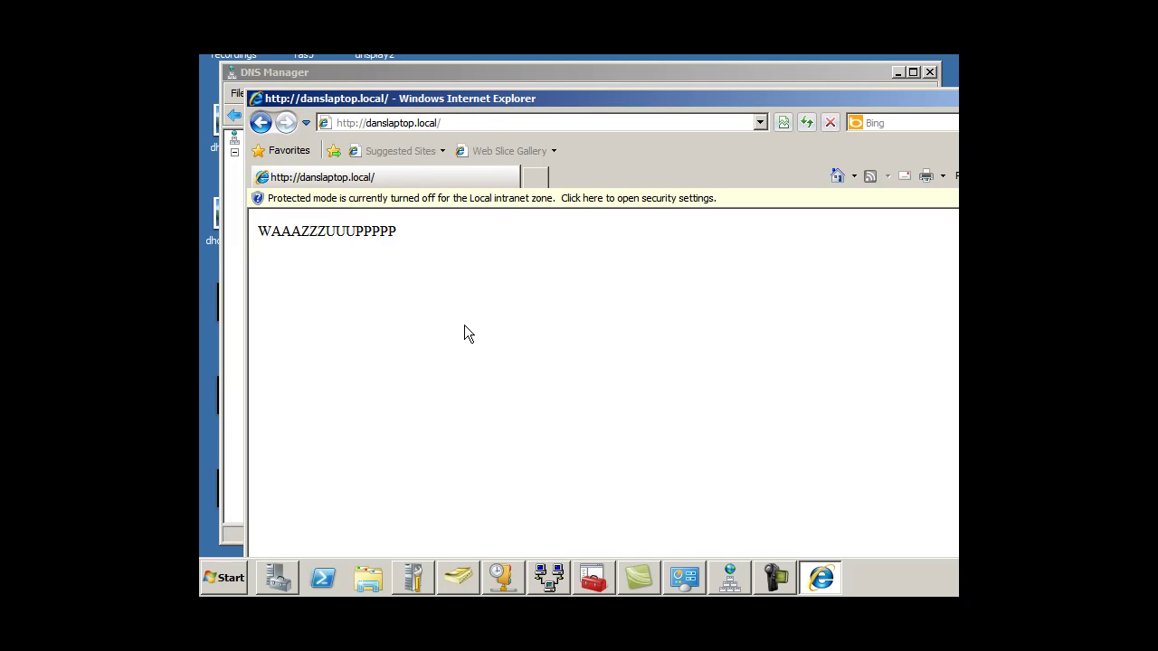
pyautogui.moveTo(441, 96); pyautogui.dragTo(453, 223)
pyautogui.click(380, 251)
pyautogui.click(381, 251)
pyautogui.write('www')
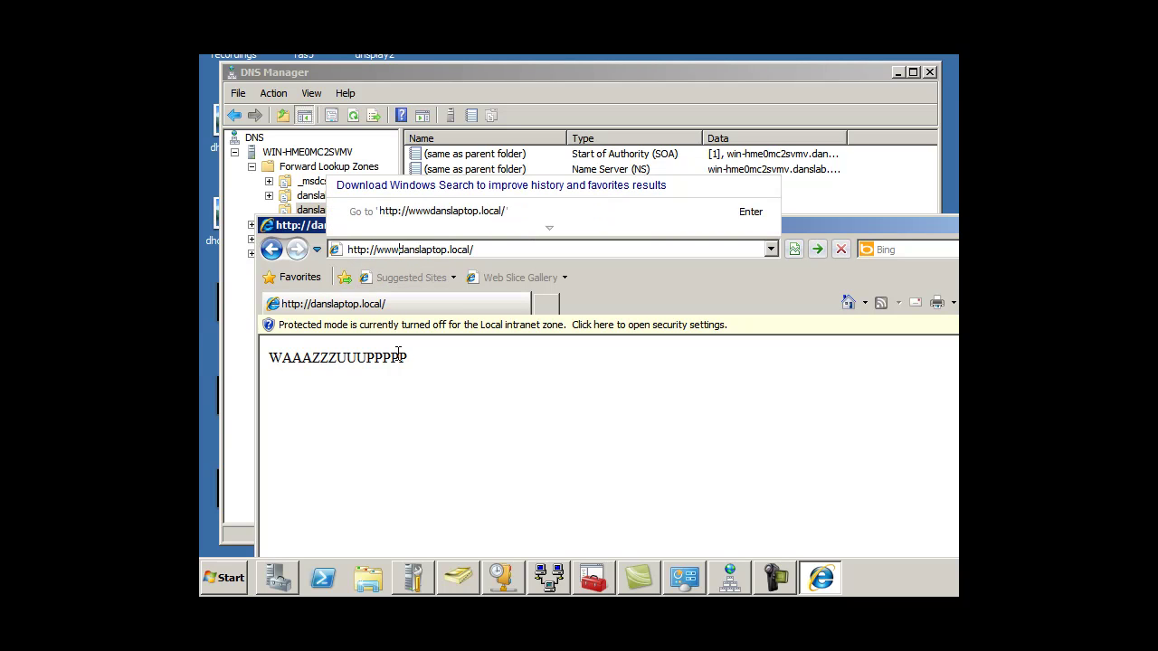
pyautogui.write('.')
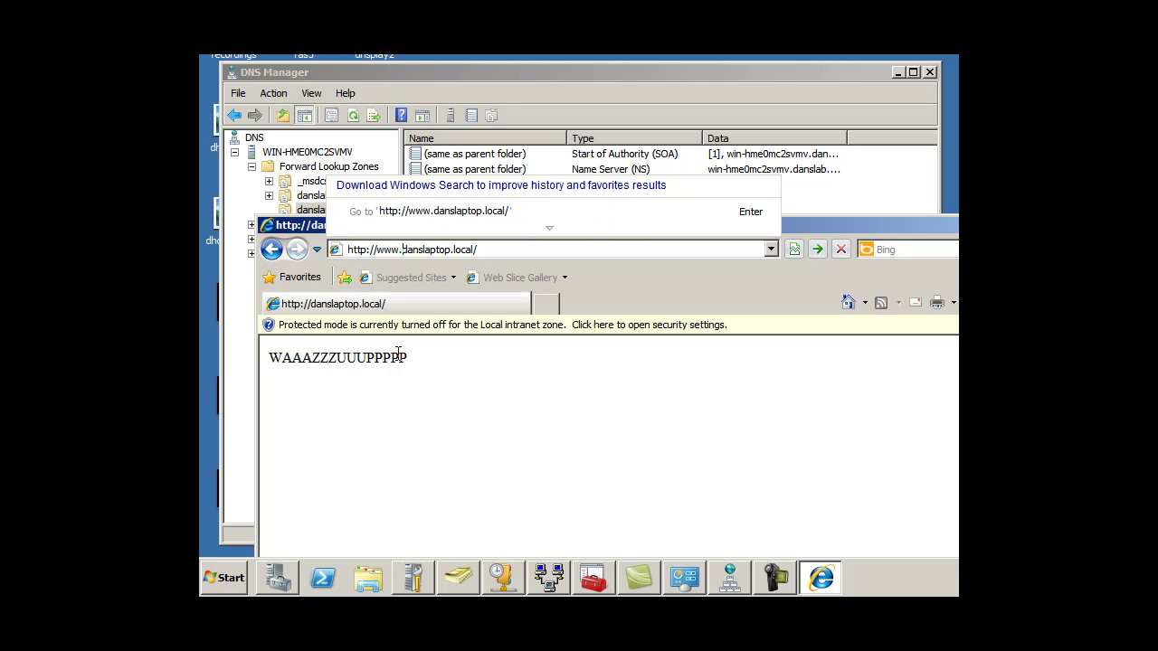
pyautogui.press('Return')
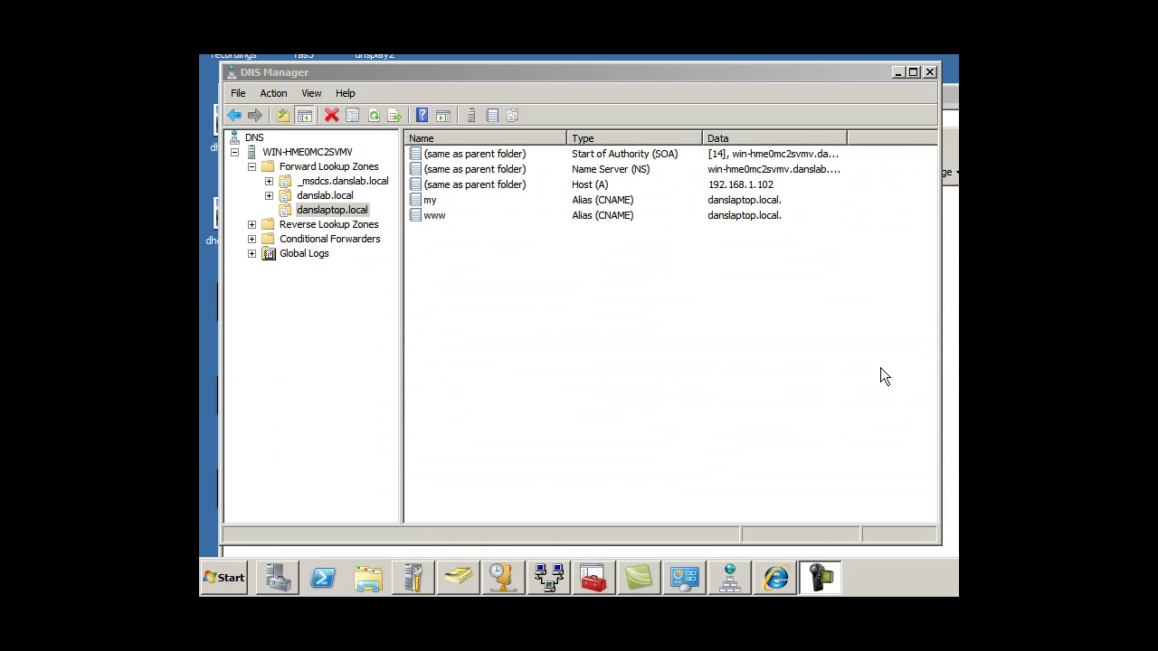
# Switch back to DNS Manager and select the danslaptop.local Host (A) record
pyautogui.click(608, 358)
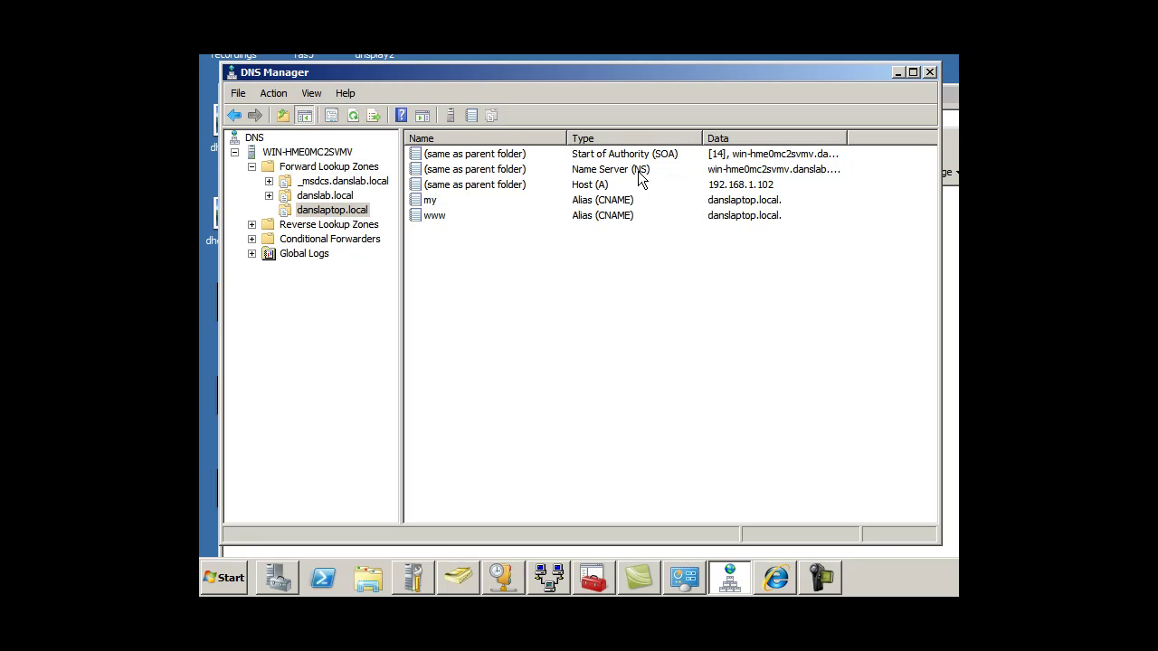
pyautogui.click(583, 190)
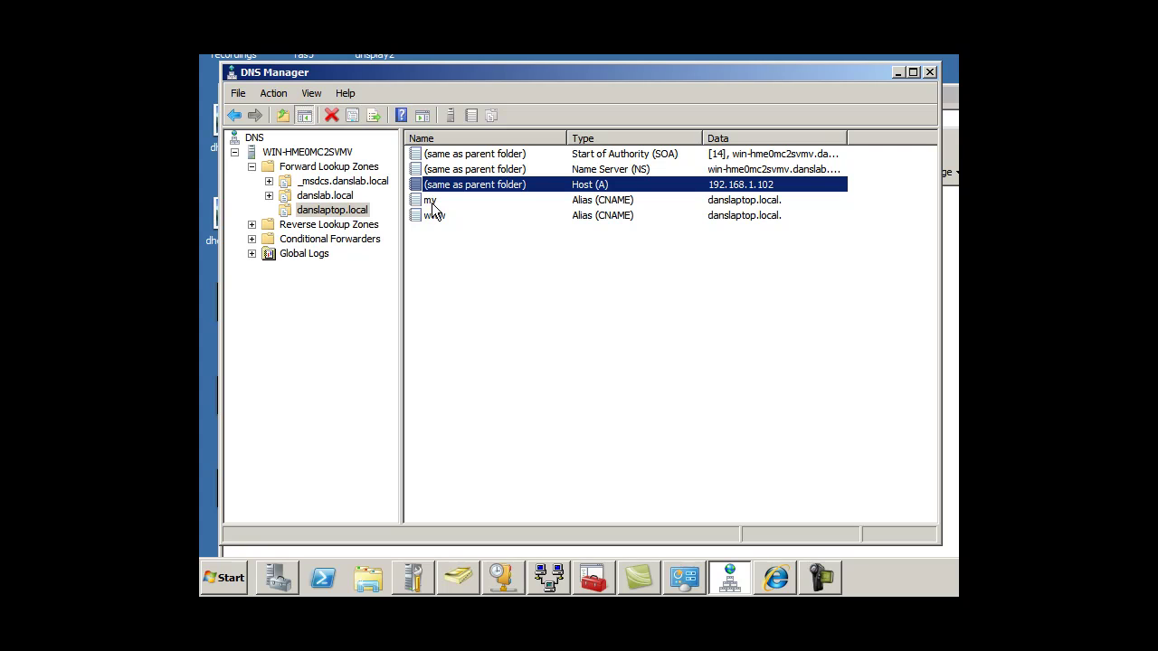
# Create a 'lap' Alias (CNAME) record, browsing to danslaptop.local's host record as the target
pyautogui.rightClick(598, 262)
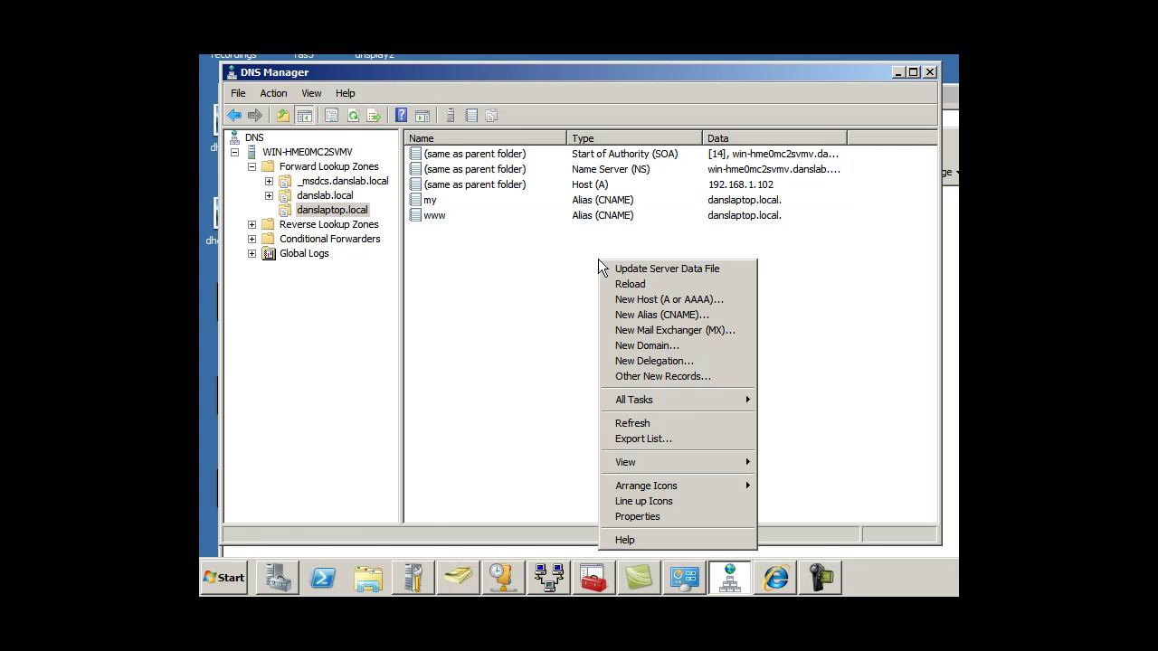
pyautogui.click(650, 317)
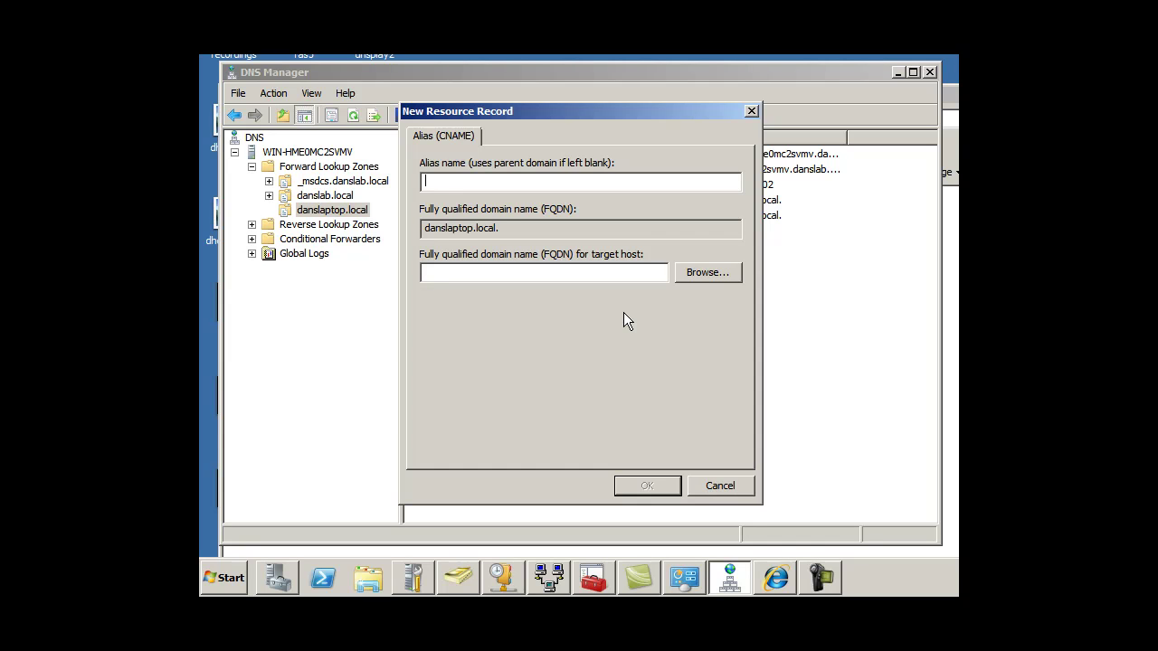
pyautogui.write('lap')
pyautogui.click(695, 274)
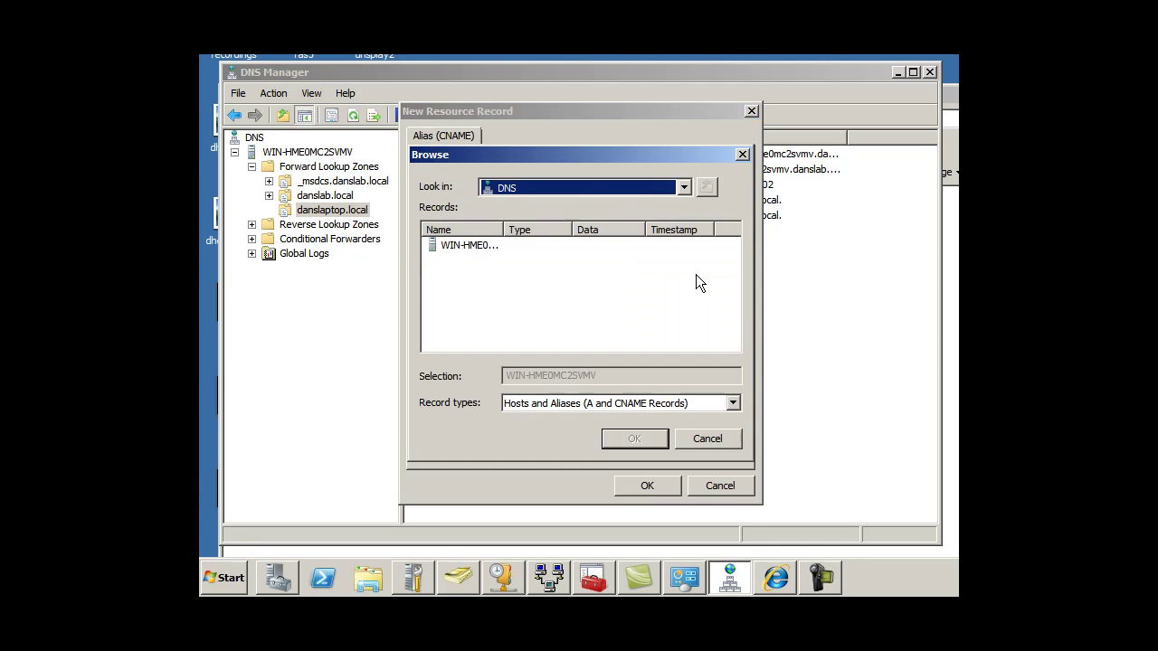
pyautogui.click(479, 244)
pyautogui.doubleClick(478, 244)
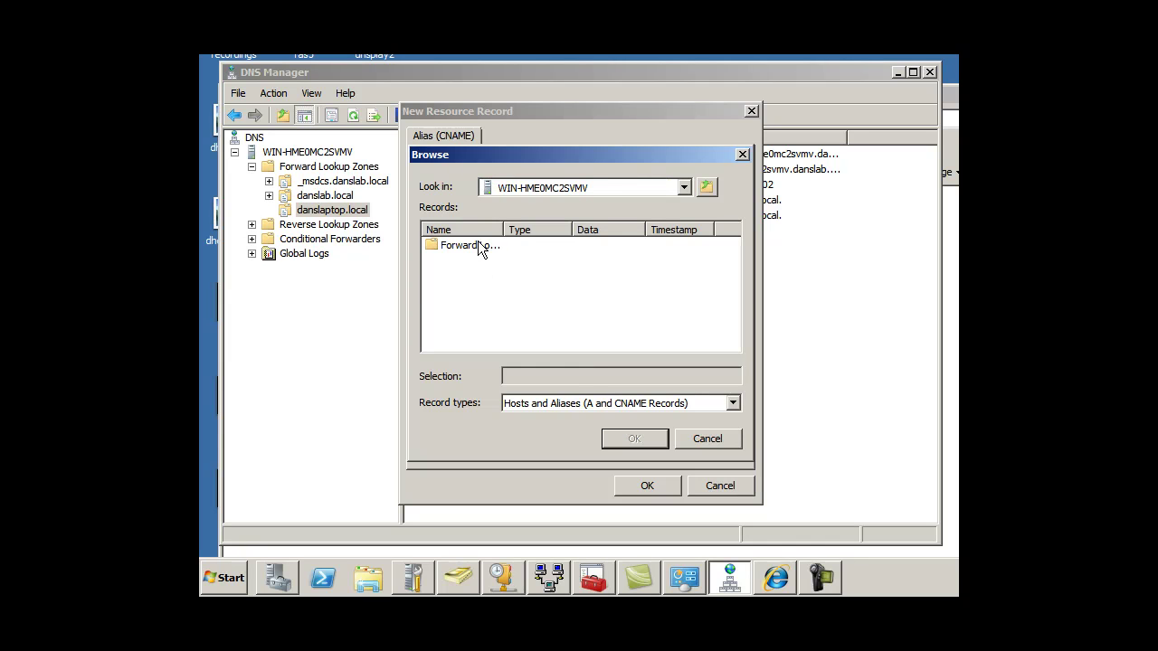
pyautogui.doubleClick(460, 248)
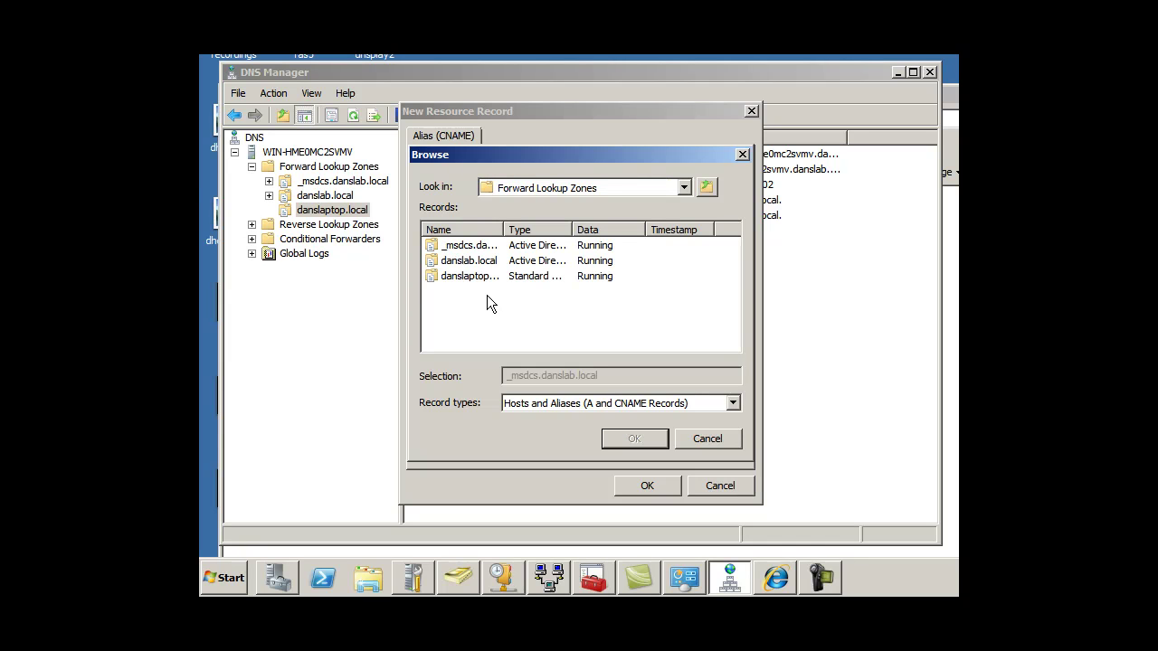
pyautogui.doubleClick(453, 277)
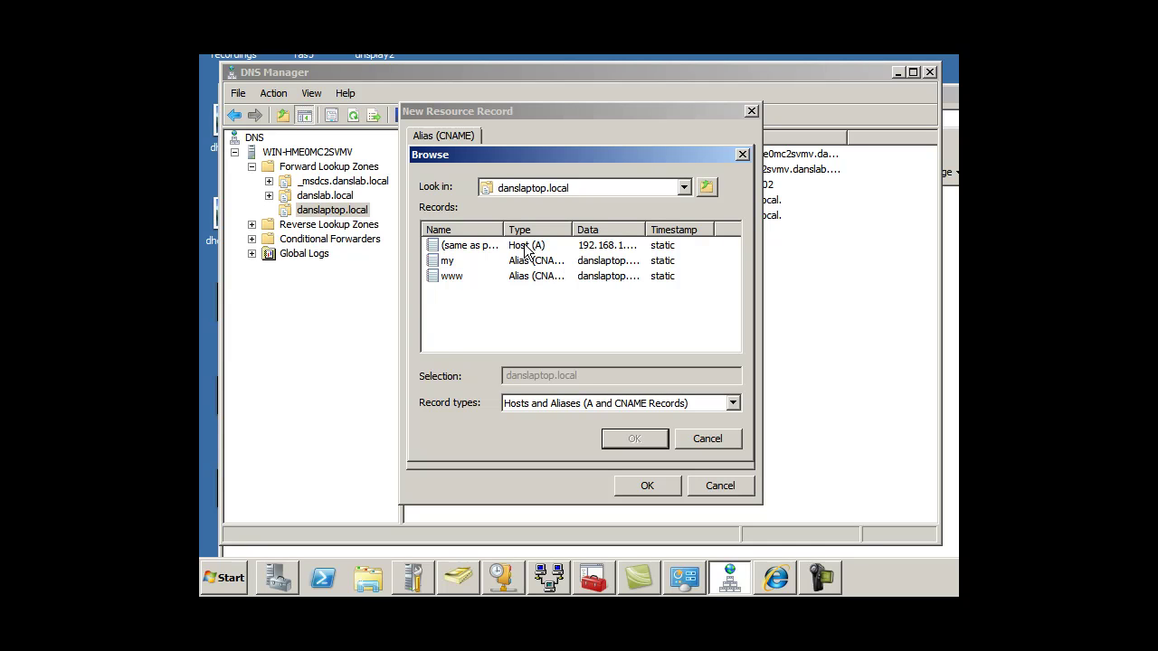
pyautogui.click(437, 250)
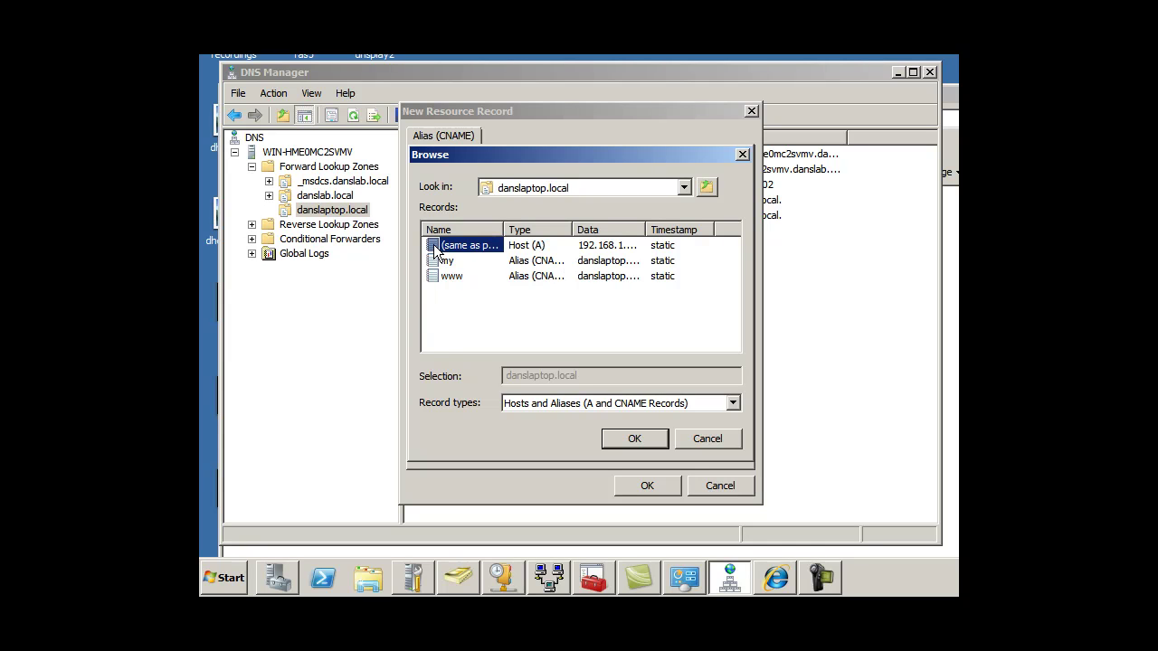
pyautogui.doubleClick(433, 244)
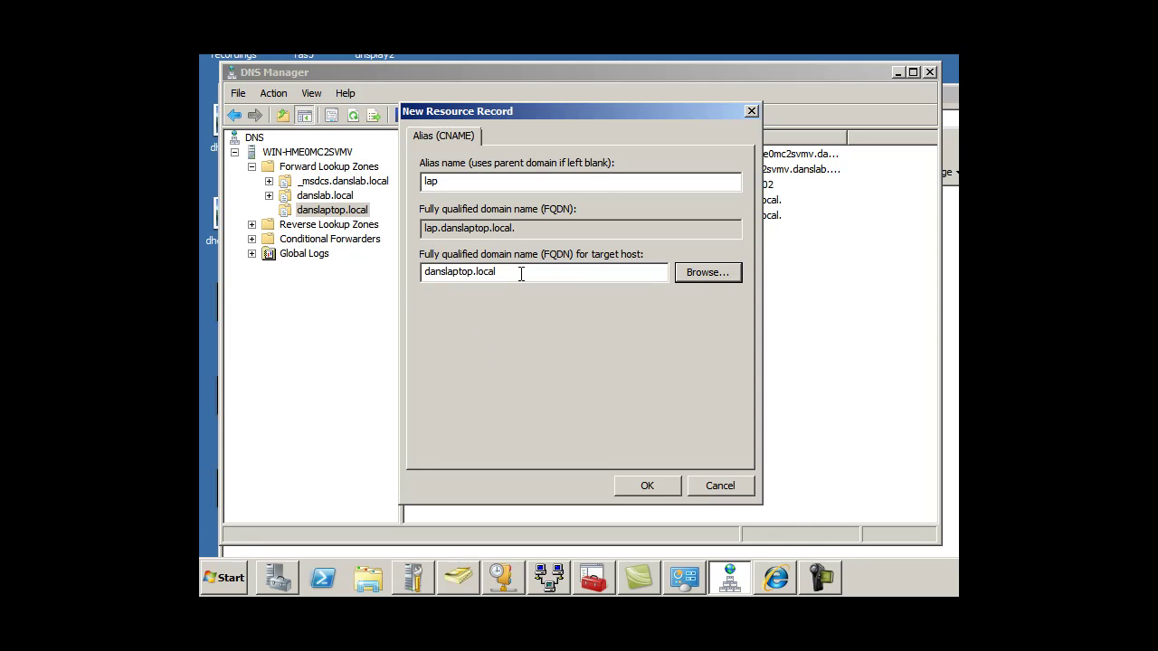
pyautogui.click(647, 487)
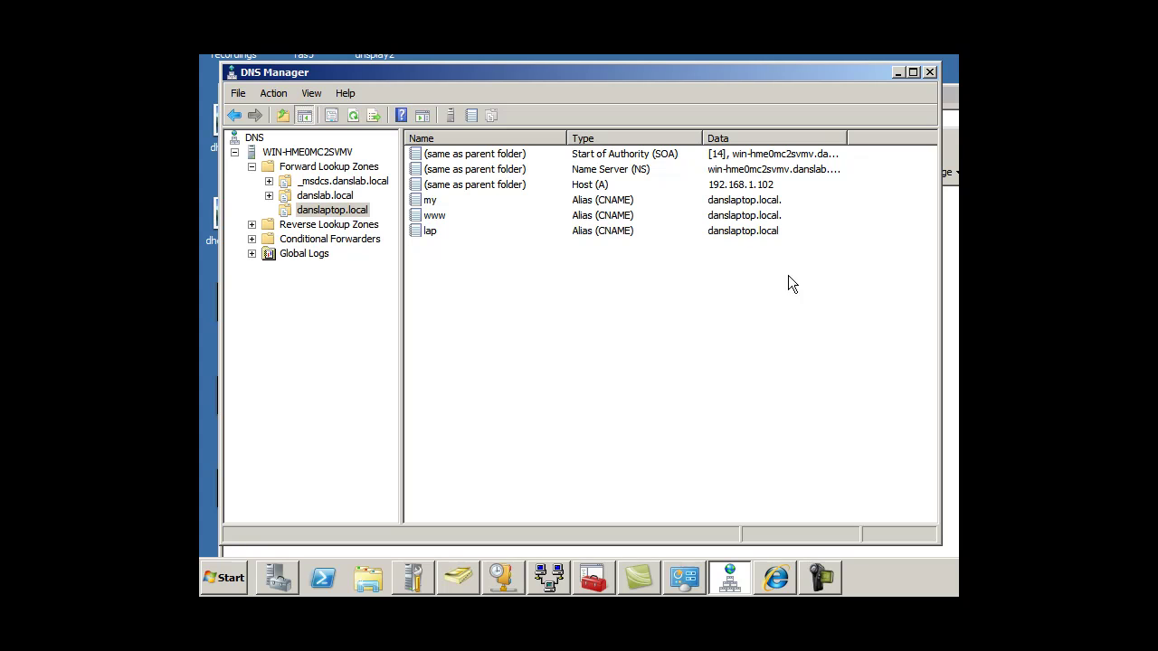
# Append a trailing dot to the lap alias's target host and apply the change
pyautogui.click(751, 217)
pyautogui.click(750, 200)
pyautogui.click(743, 230)
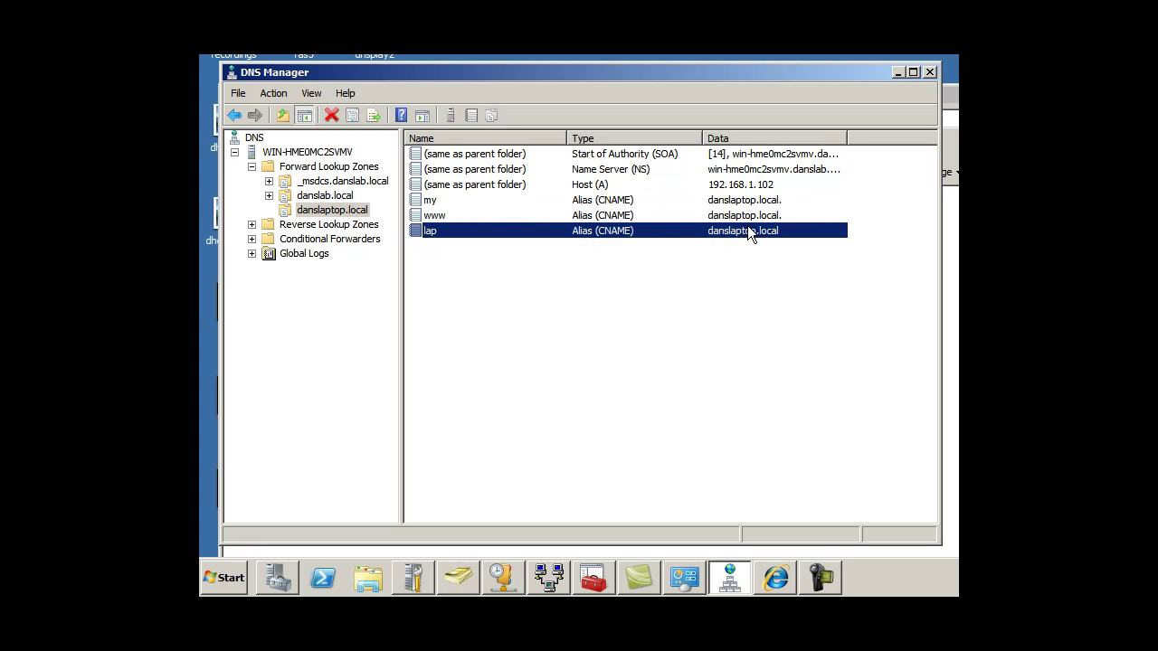
pyautogui.doubleClick(573, 231)
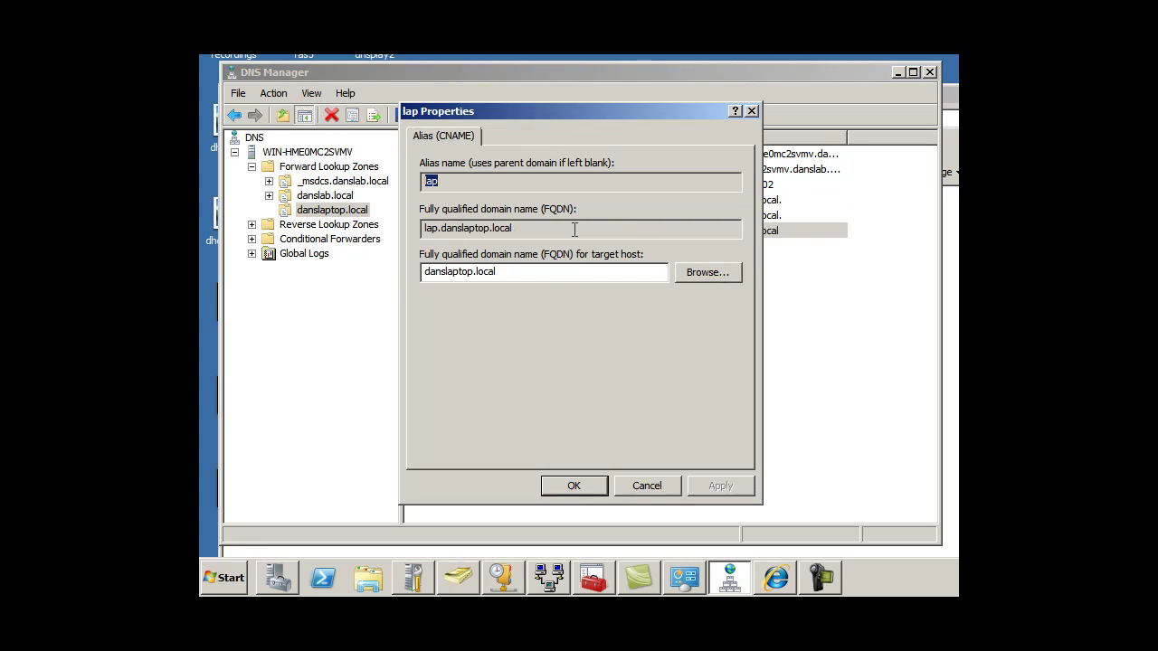
pyautogui.click(538, 270)
pyautogui.write('.')
pyautogui.click(711, 487)
pyautogui.click(573, 486)
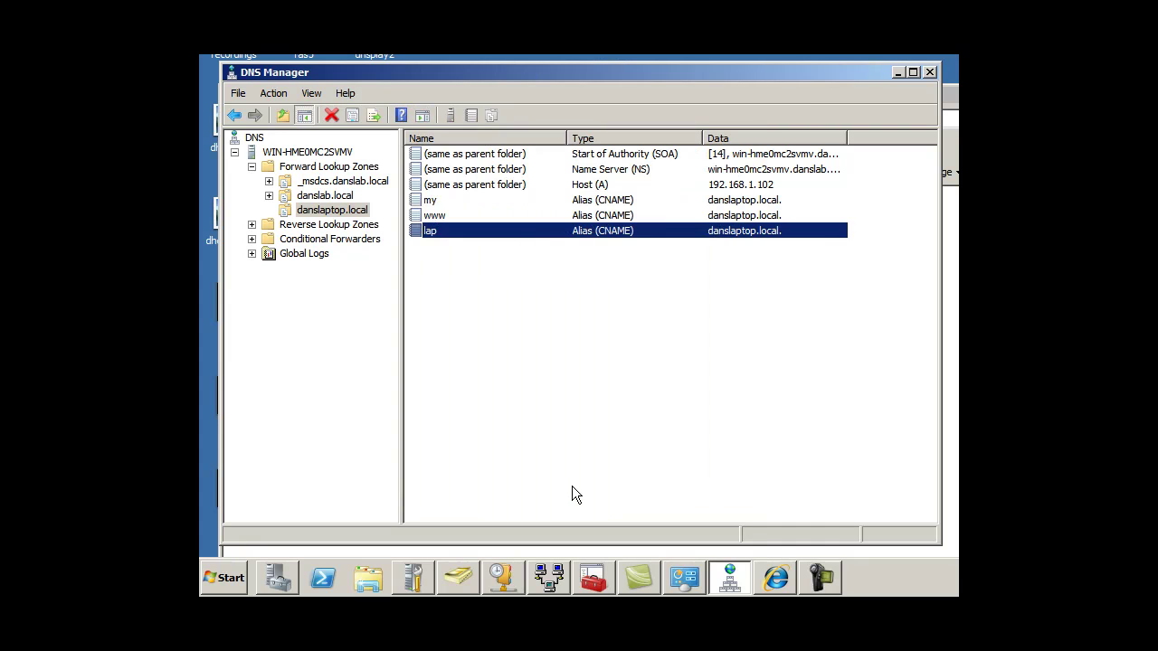
pyautogui.click(572, 493)
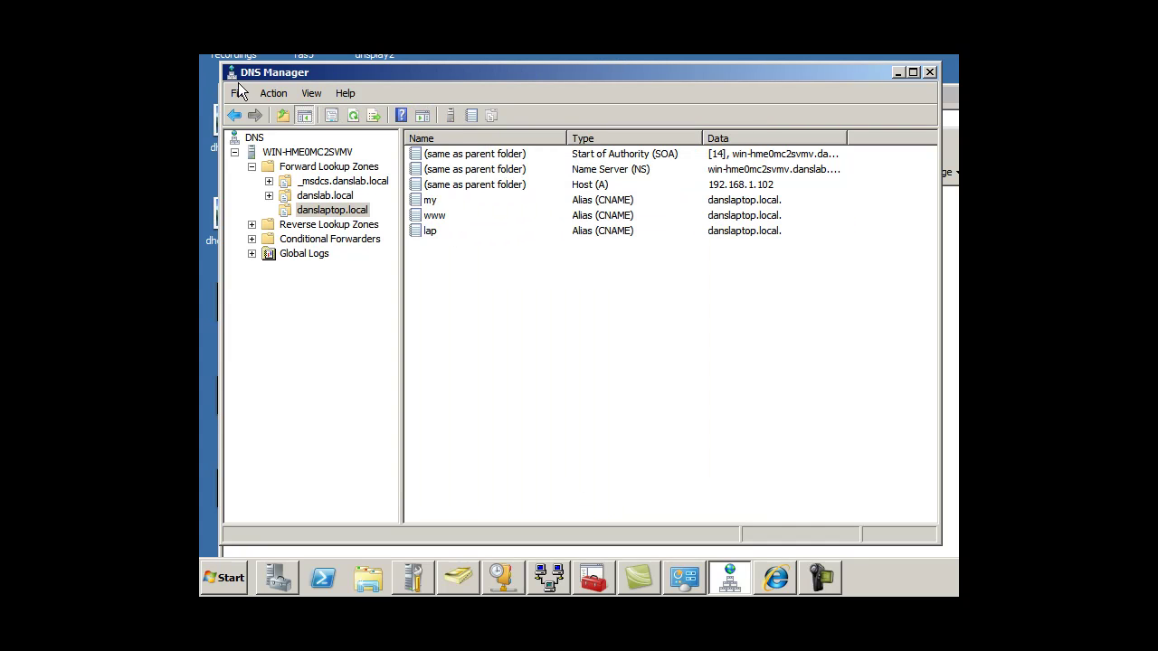
# Clear the cache on DNS server WIN-HME0MC2SVMV and restart its DNS service
pyautogui.click(282, 152)
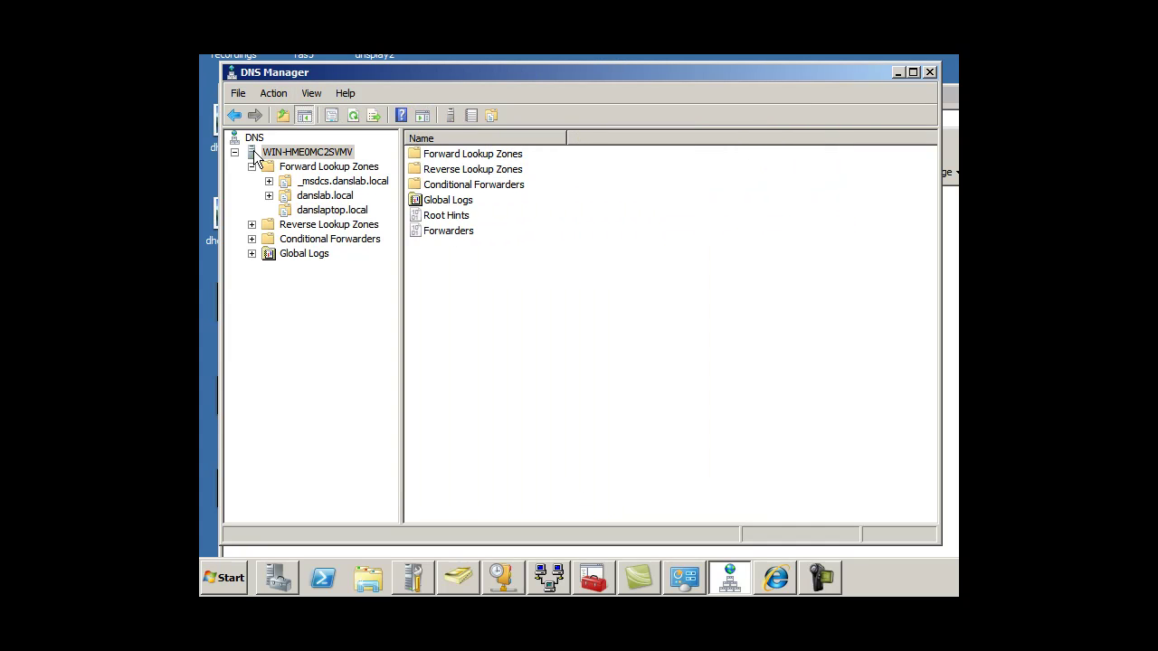
pyautogui.rightClick(257, 154)
pyautogui.click(344, 251)
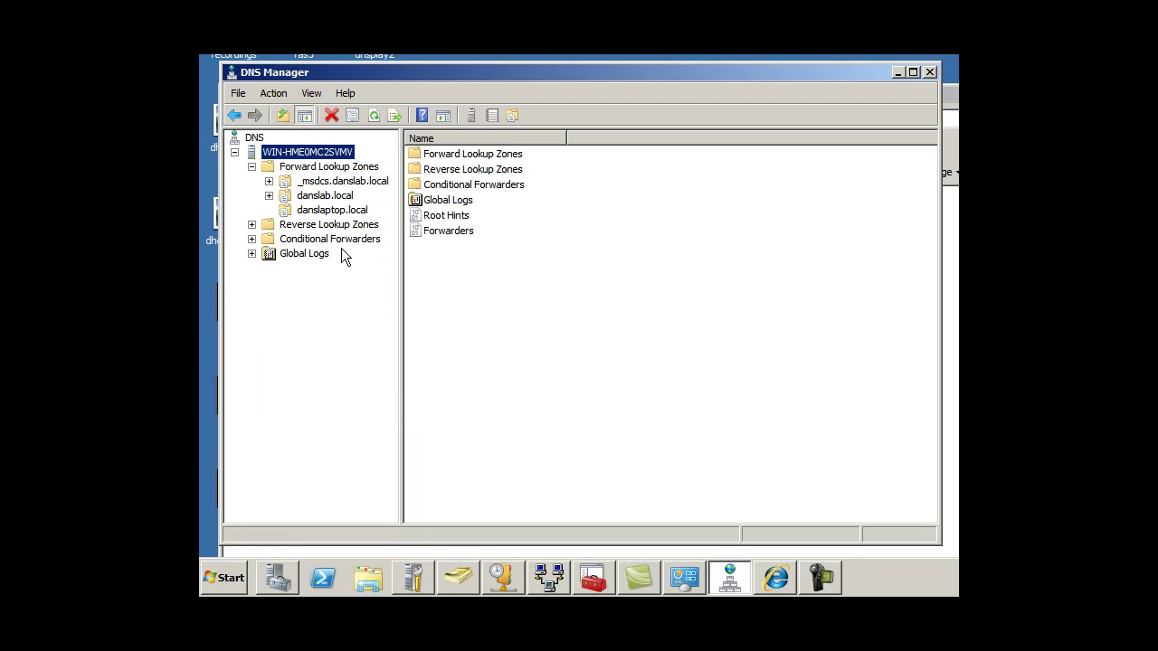
pyautogui.rightClick(252, 152)
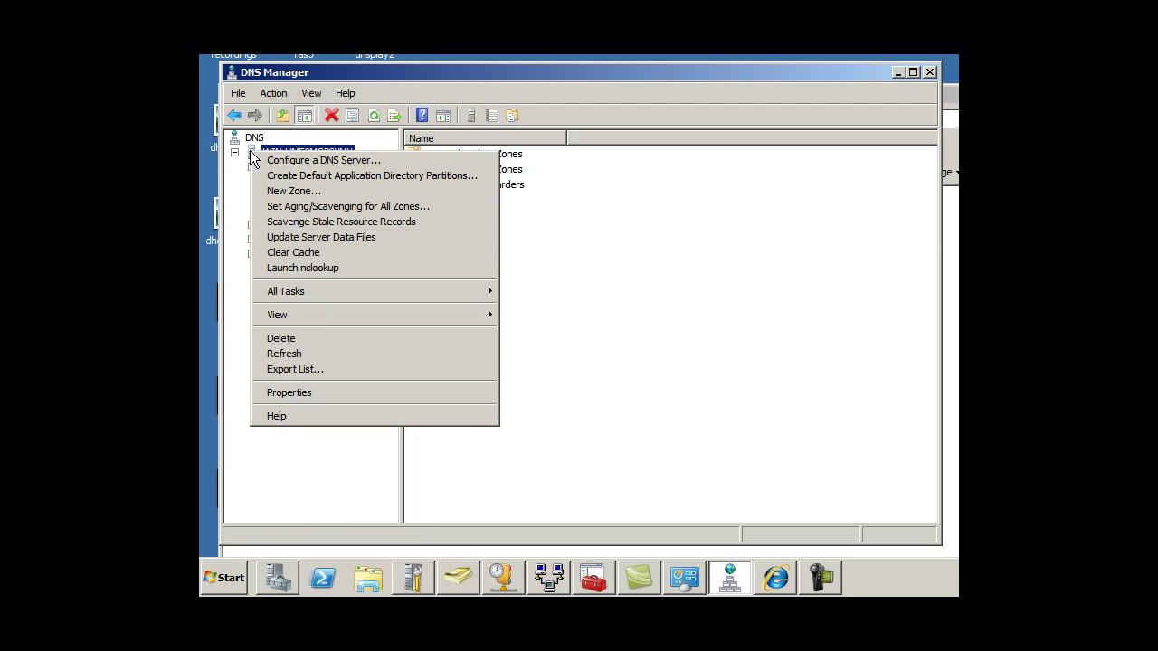
pyautogui.moveTo(329, 292)
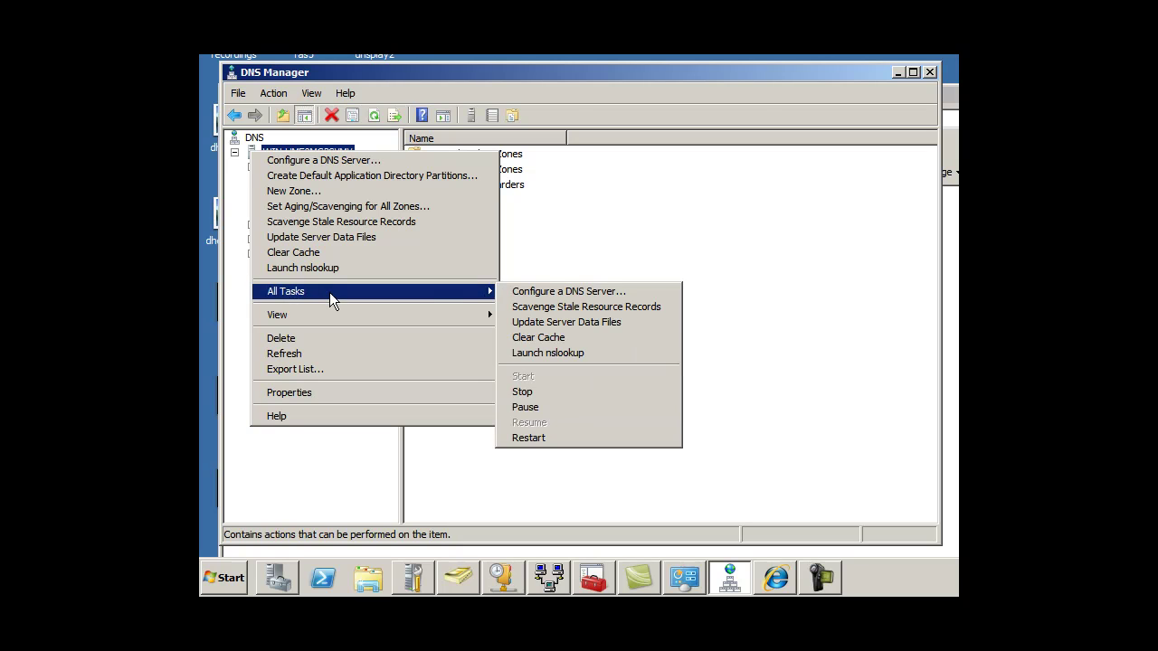
pyautogui.click(560, 436)
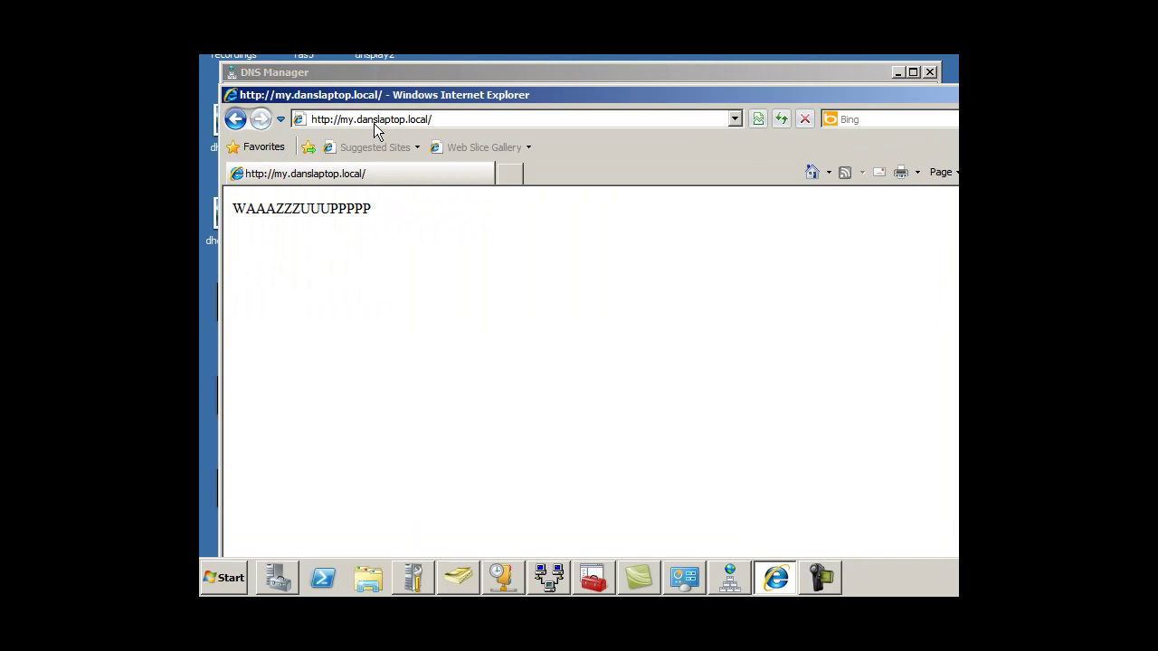
# Replace 'my' with 'lap' in the address and load lap.danslaptop.local
pyautogui.click(409, 118)
pyautogui.click(348, 118)
pyautogui.doubleClick(344, 121)
pyautogui.write('lap')
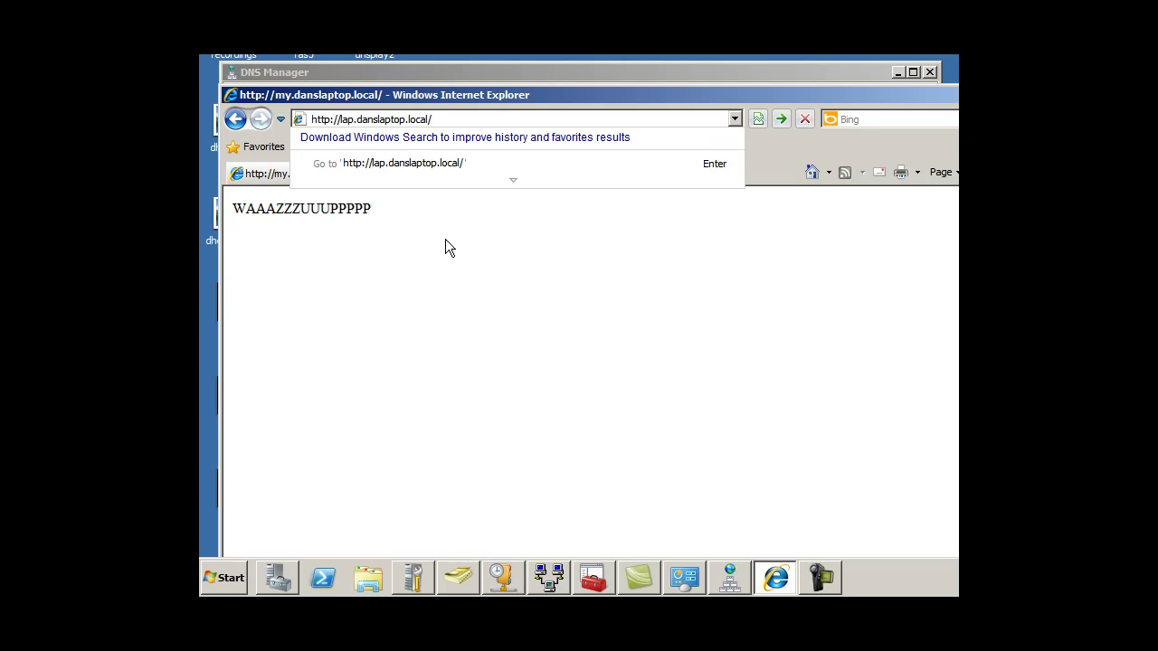
pyautogui.press('Return')
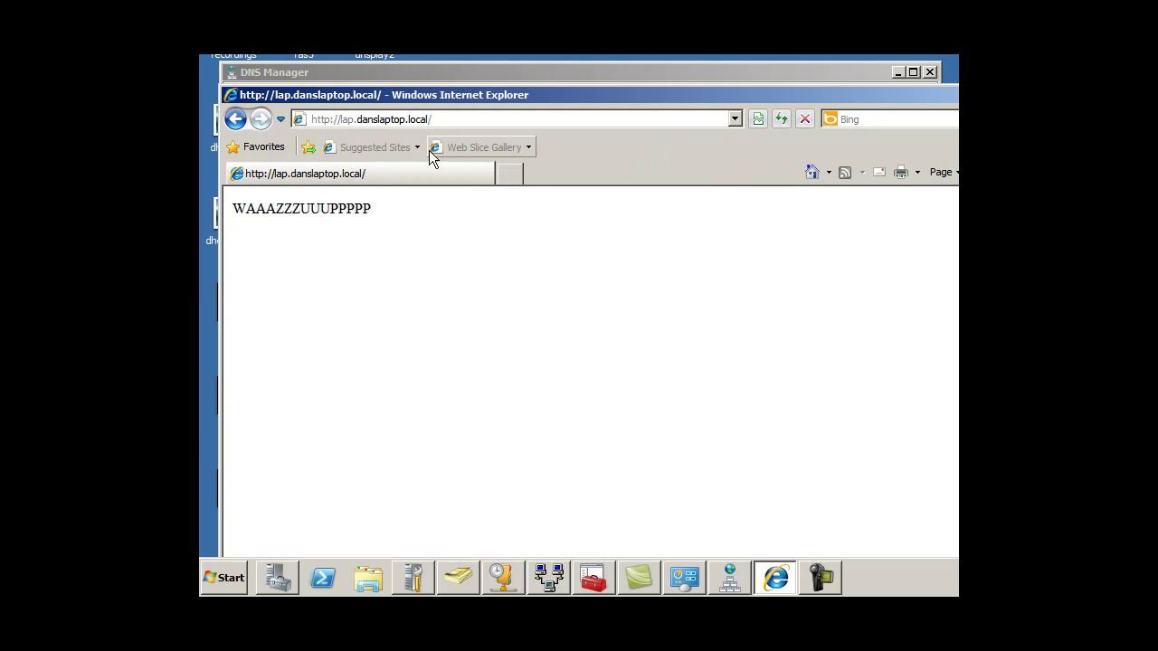
# Remove the lap. prefix and load the bare danslaptop.local address
pyautogui.moveTo(437, 87); pyautogui.dragTo(435, 70)
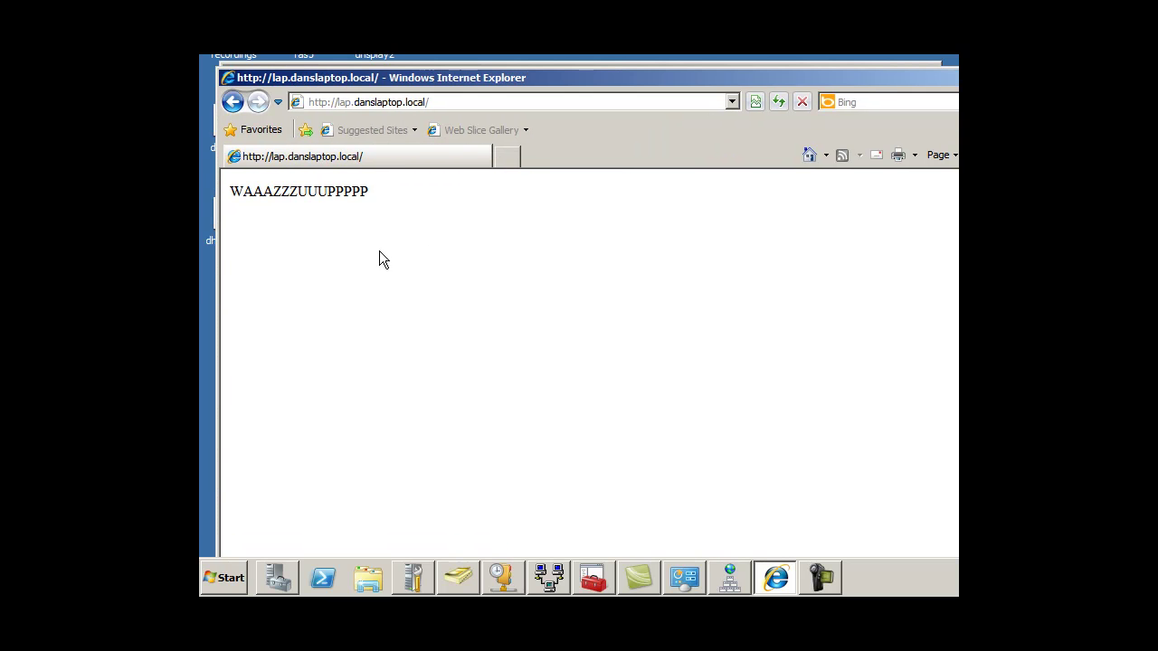
pyautogui.click(347, 103)
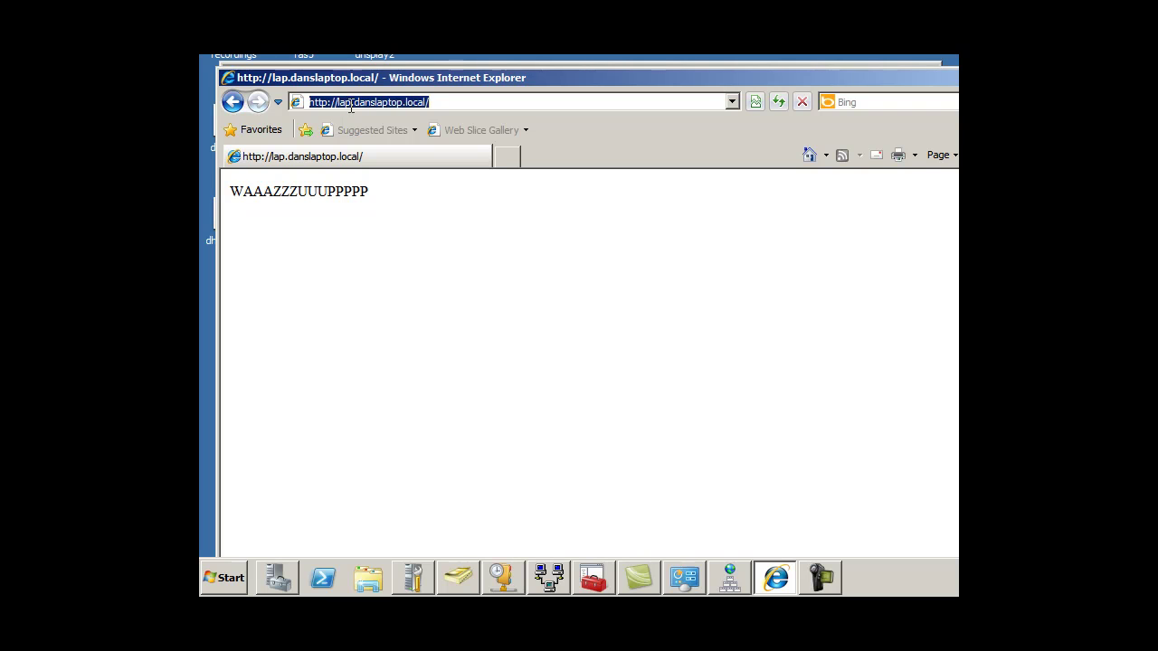
pyautogui.click(351, 104)
pyautogui.press('BackSpace')
pyautogui.press('BackSpace')
pyautogui.press('BackSpace')
pyautogui.press('BackSpace')
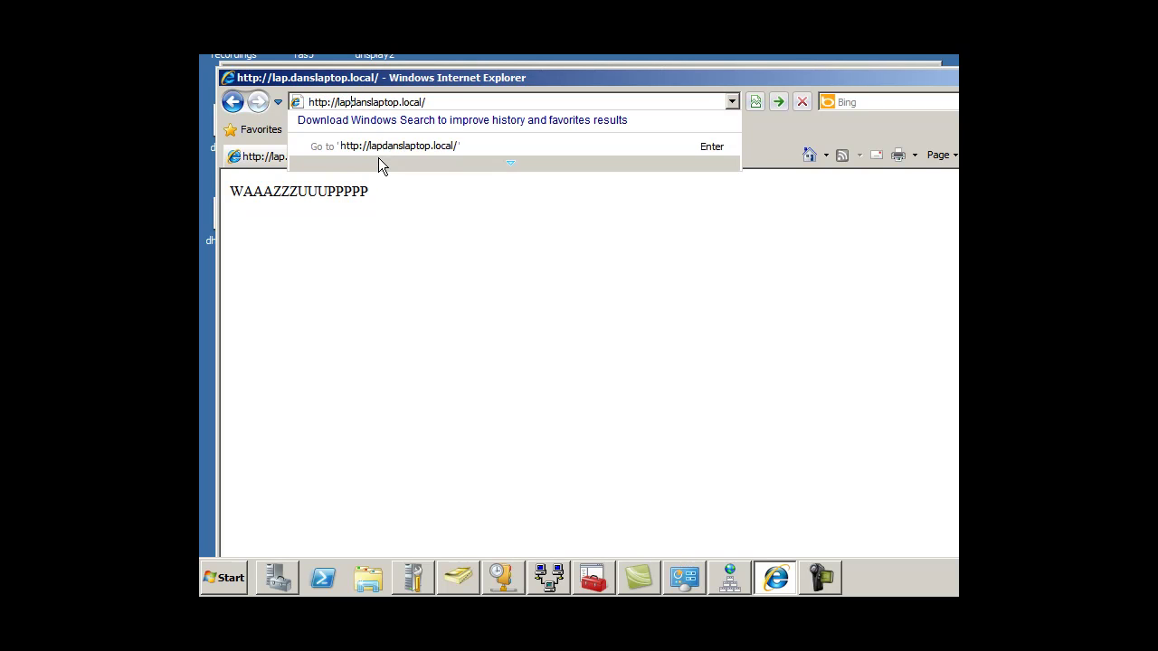
pyautogui.press('Return')
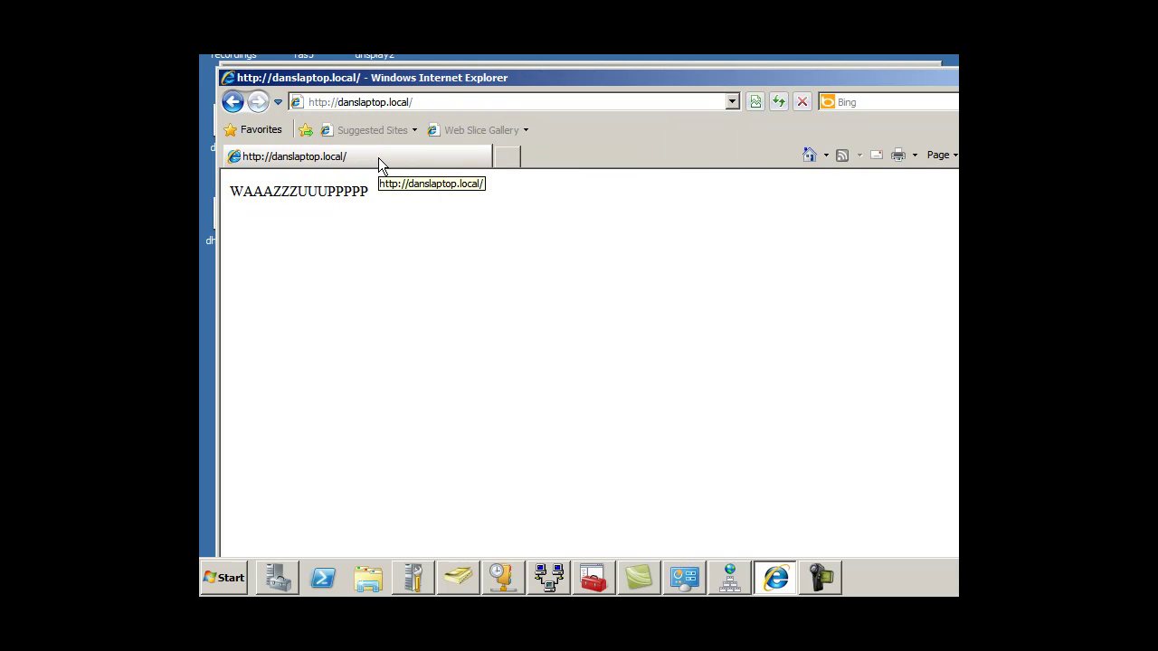
pyautogui.click(339, 107)
pyautogui.doubleClick(339, 107)
pyautogui.press('Left')
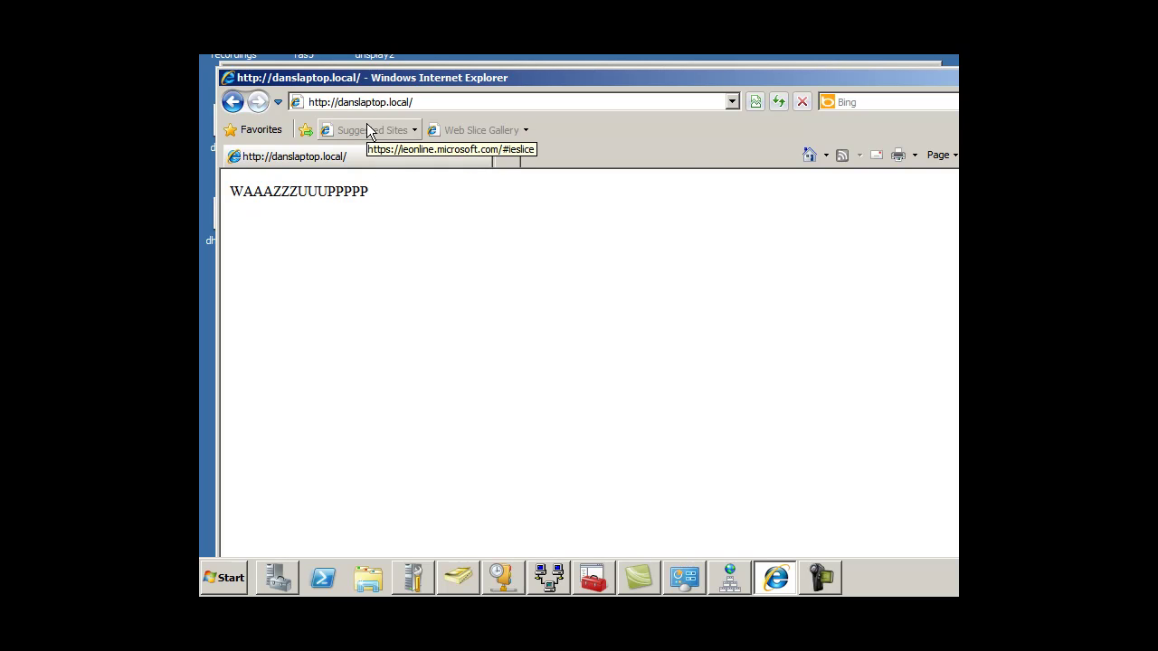
pyautogui.write('www.')
pyautogui.press('Return')
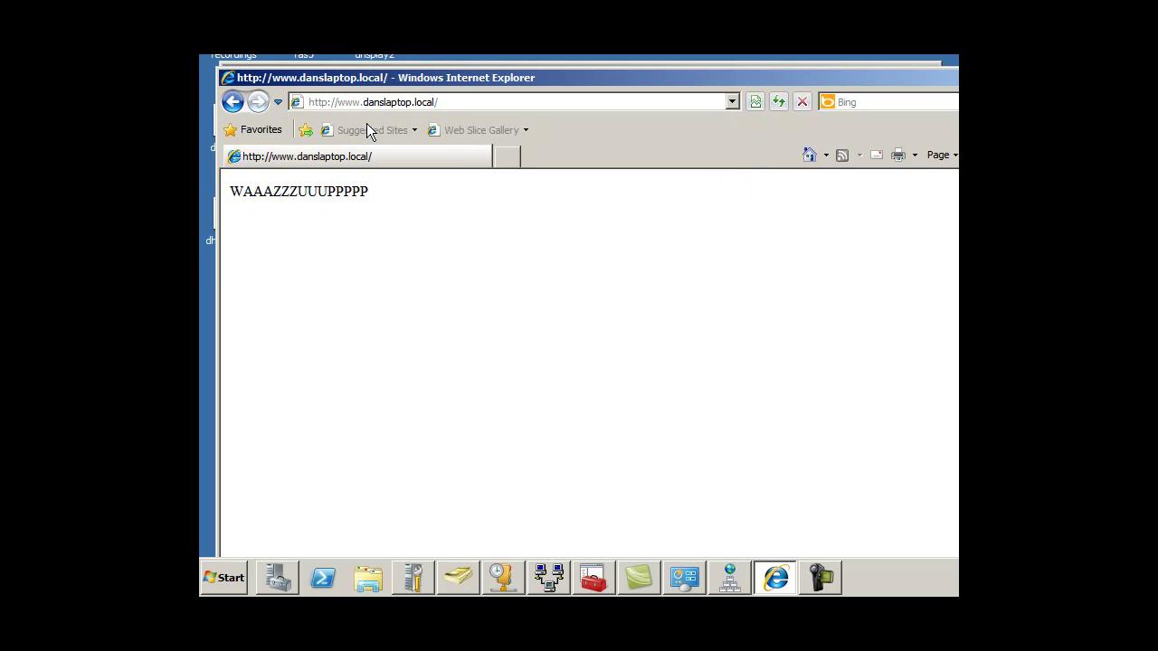
pyautogui.moveTo(933, 80); pyautogui.dragTo(943, 217)
pyautogui.click(825, 173)
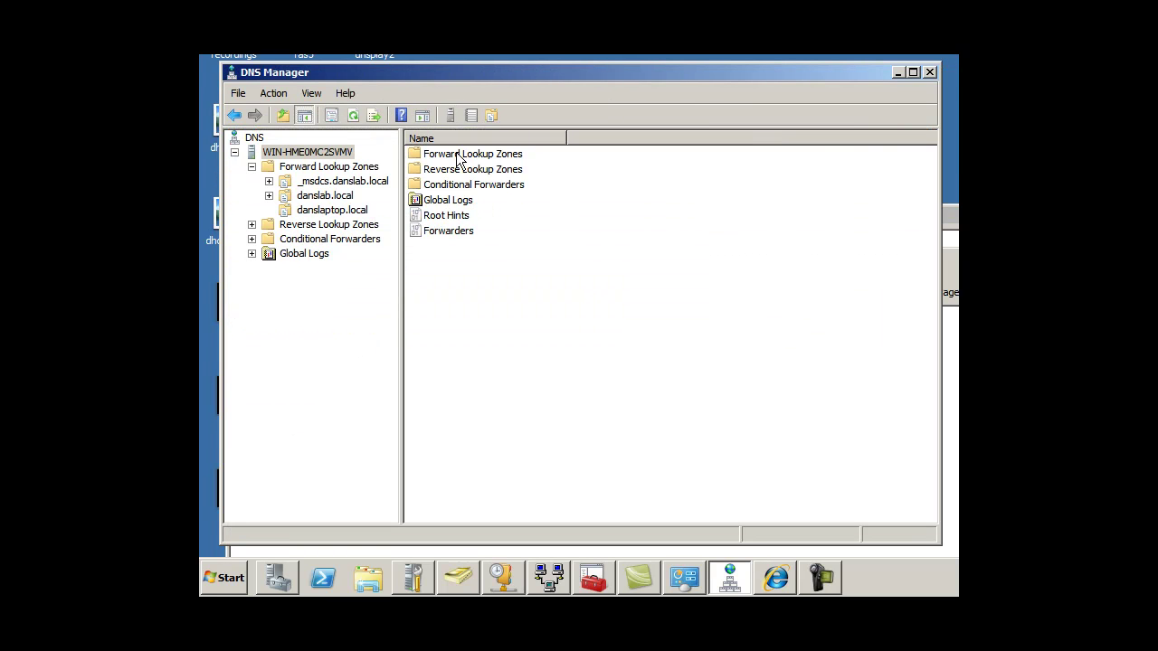
pyautogui.click(309, 212)
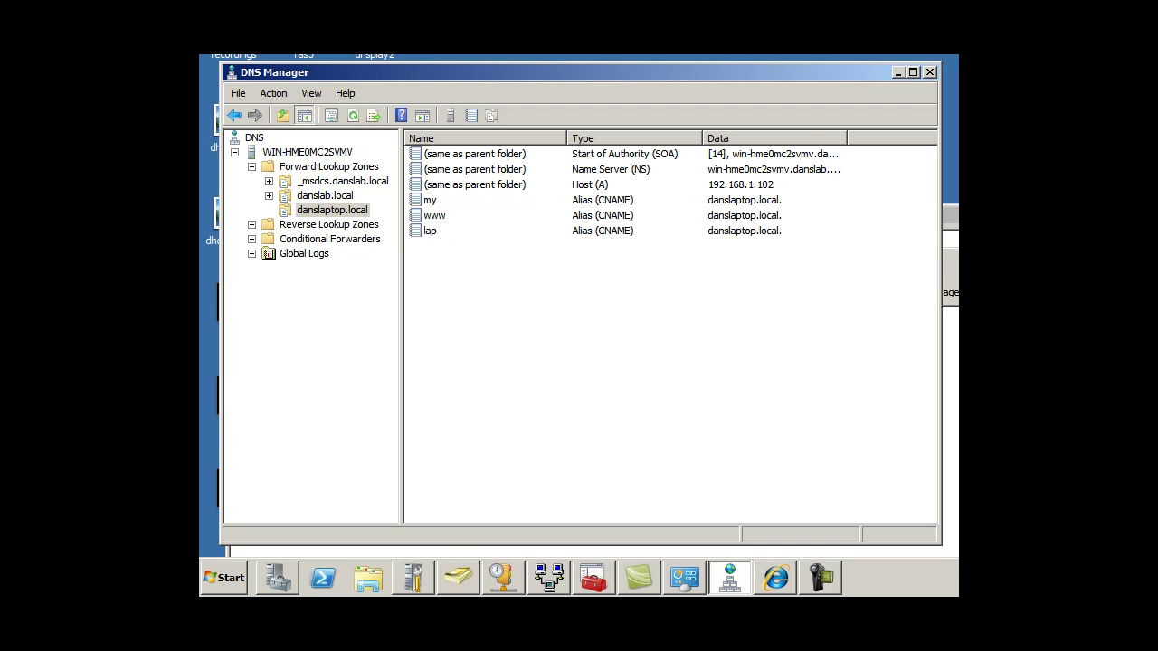
pyautogui.hotkey('alt', 'Tab')
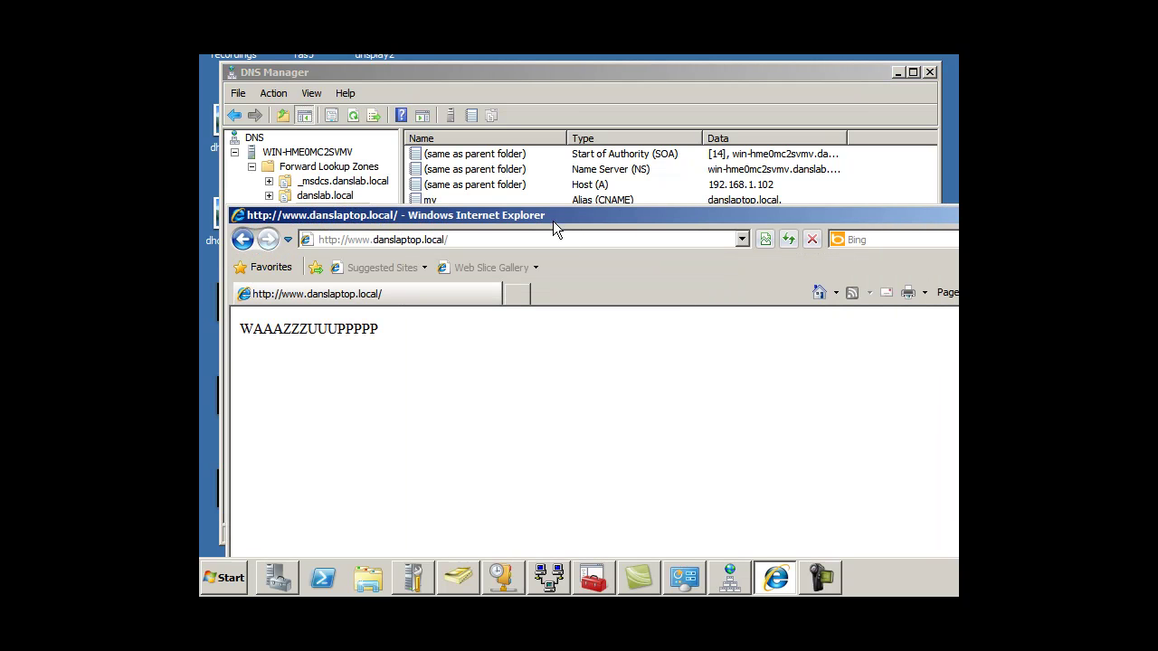
pyautogui.moveTo(552, 219); pyautogui.dragTo(593, 146)
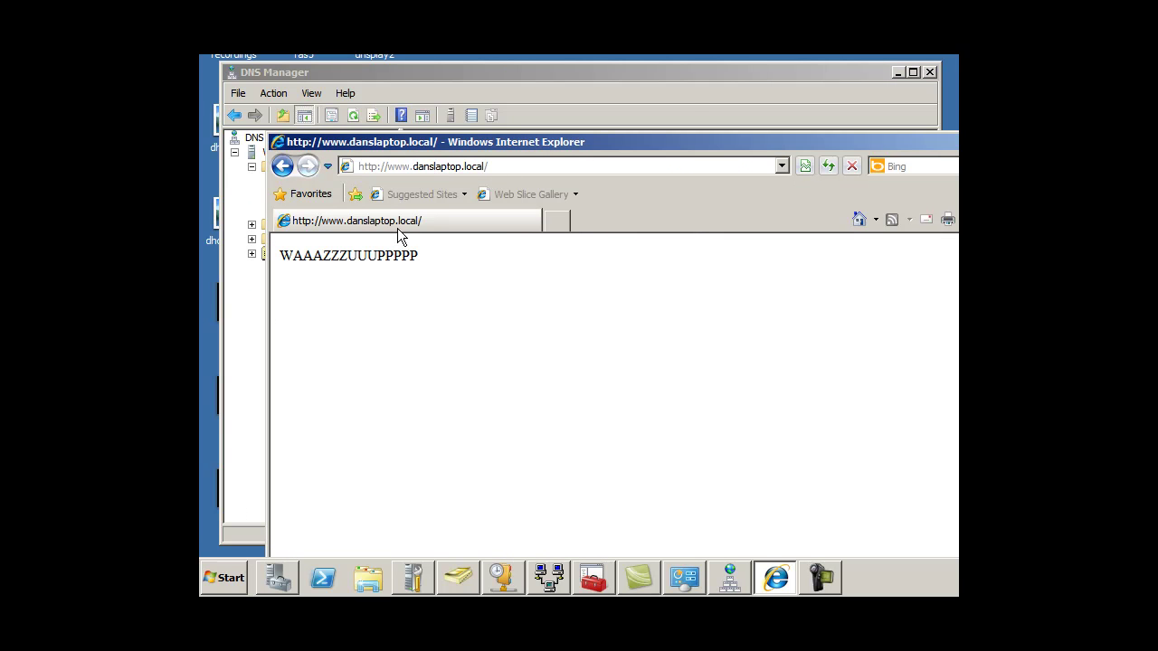